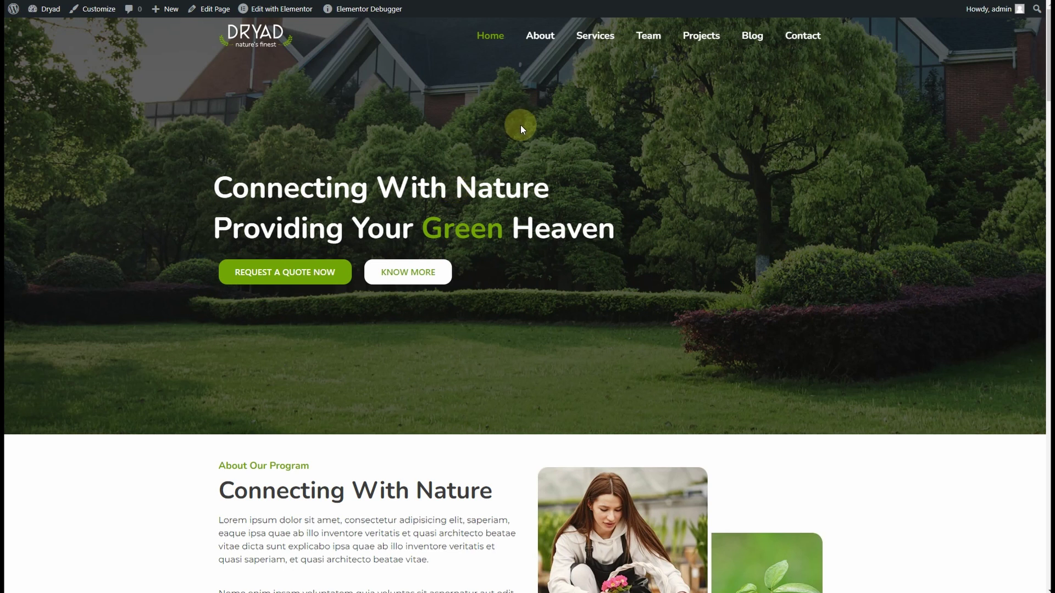
# Scroll the live homepage and highlight the hero heading, including the word 'With'.
pyautogui.scroll(-3, 520, 124)
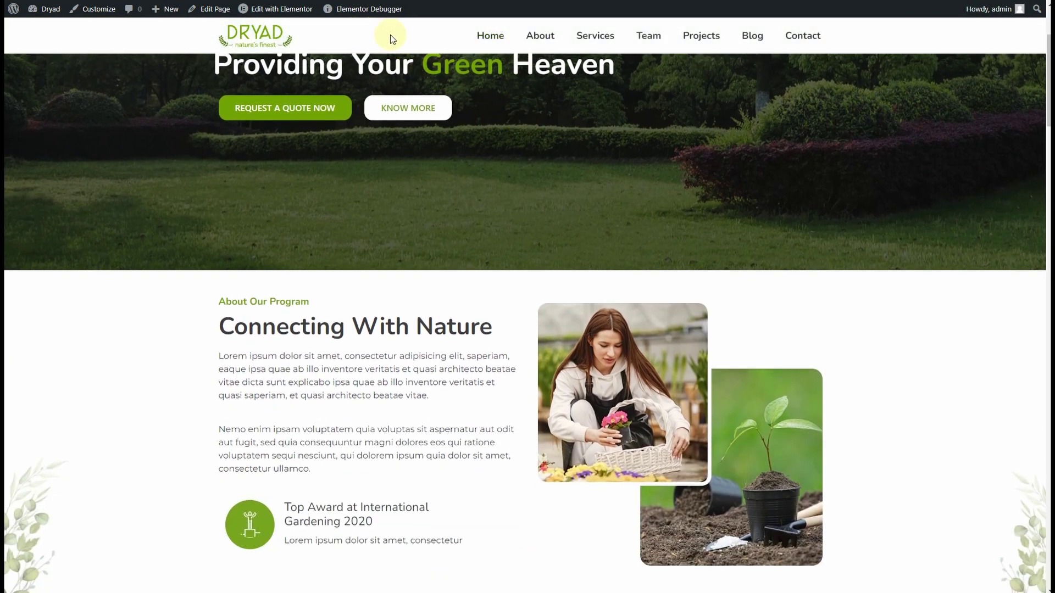
pyautogui.scroll(3, 532, 193)
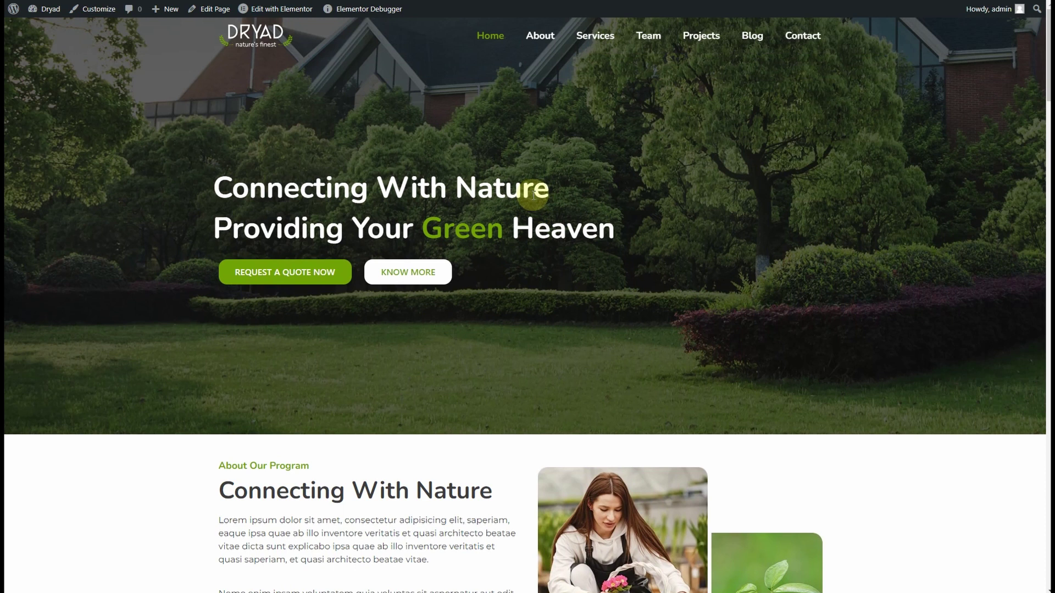
pyautogui.scroll(-2, 533, 196)
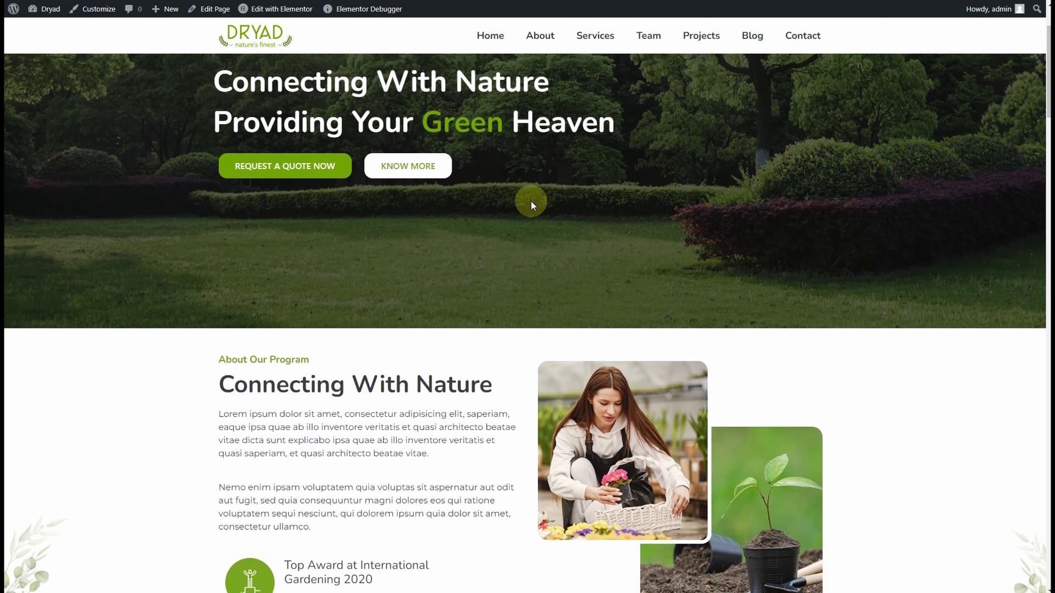
pyautogui.scroll(2, 531, 201)
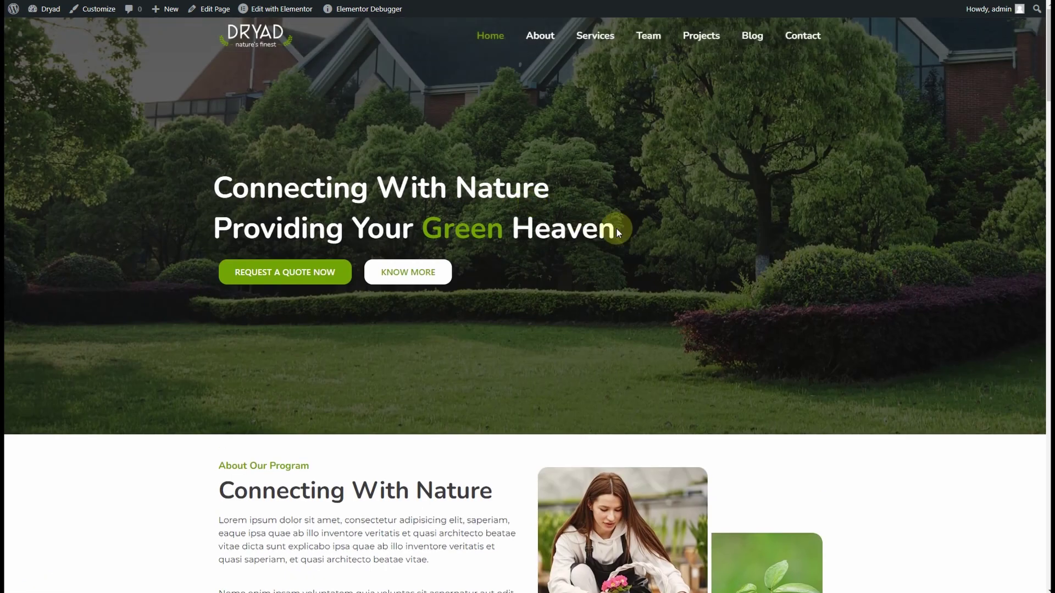
pyautogui.moveTo(617, 228); pyautogui.dragTo(337, 204)
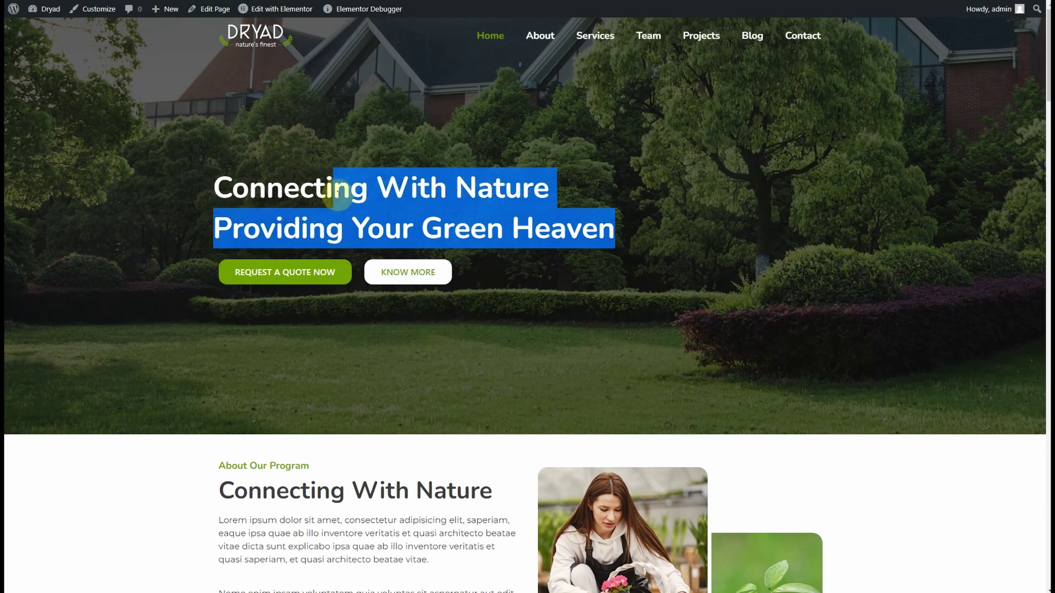
pyautogui.click(398, 193)
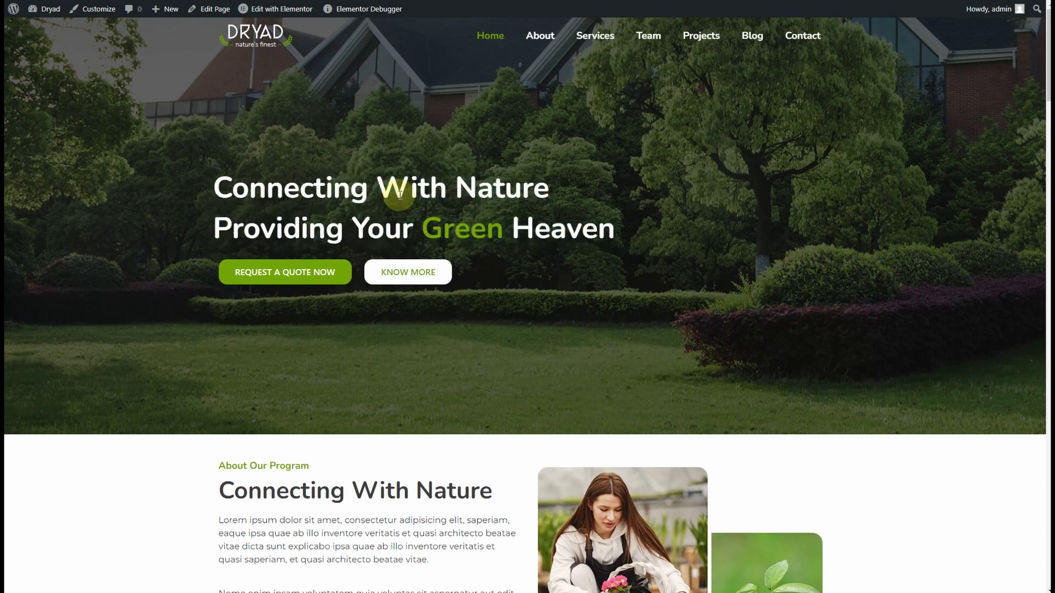
pyautogui.moveTo(377, 187); pyautogui.dragTo(443, 185)
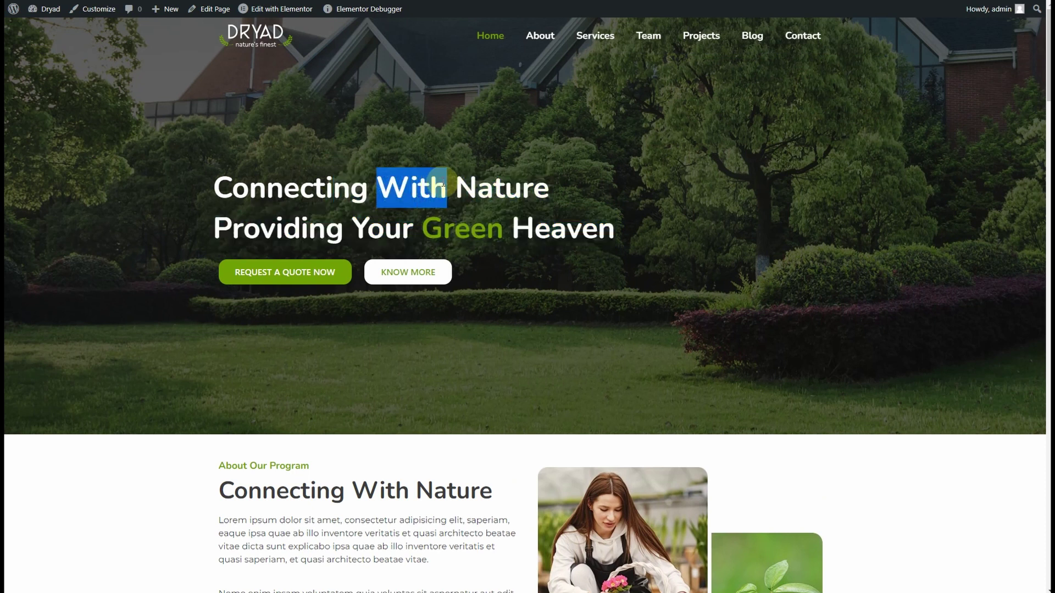
pyautogui.click(489, 192)
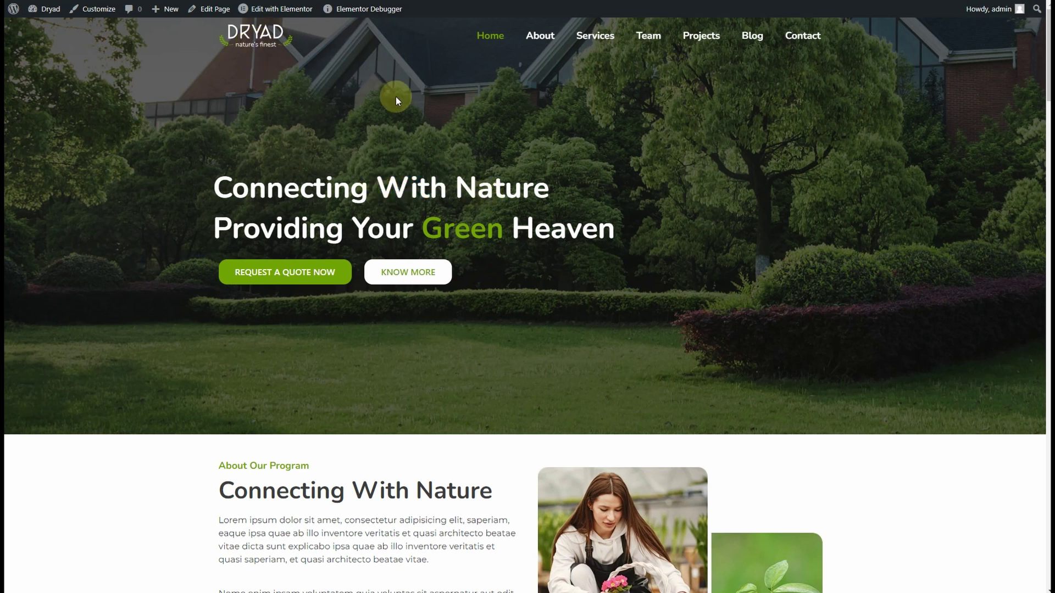
pyautogui.scroll(-1, 396, 96)
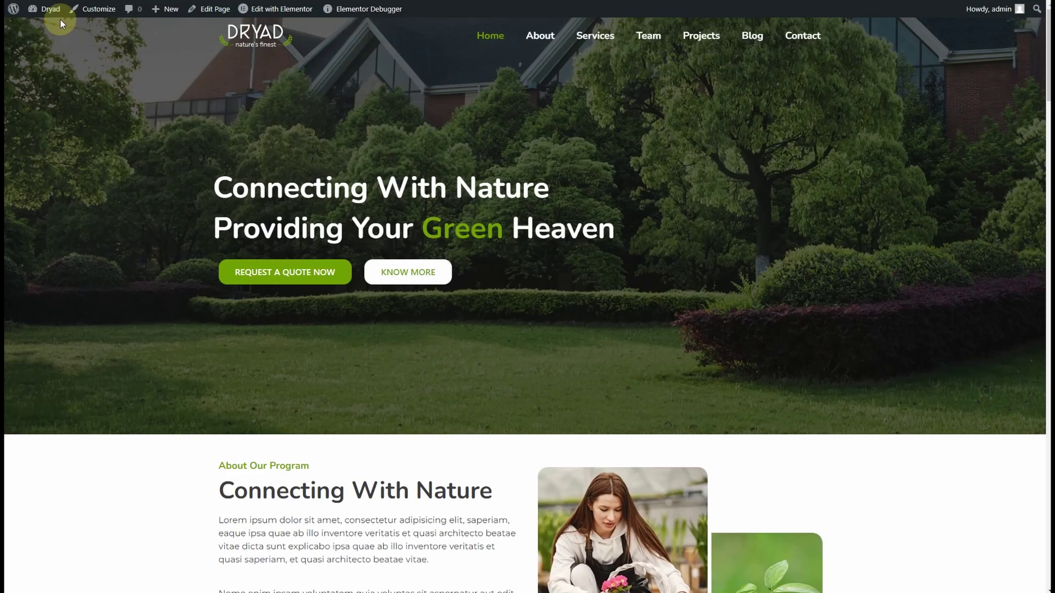
# From the dashboard's Templates area, list all saved templates and start a new one.
pyautogui.moveTo(55, 18)
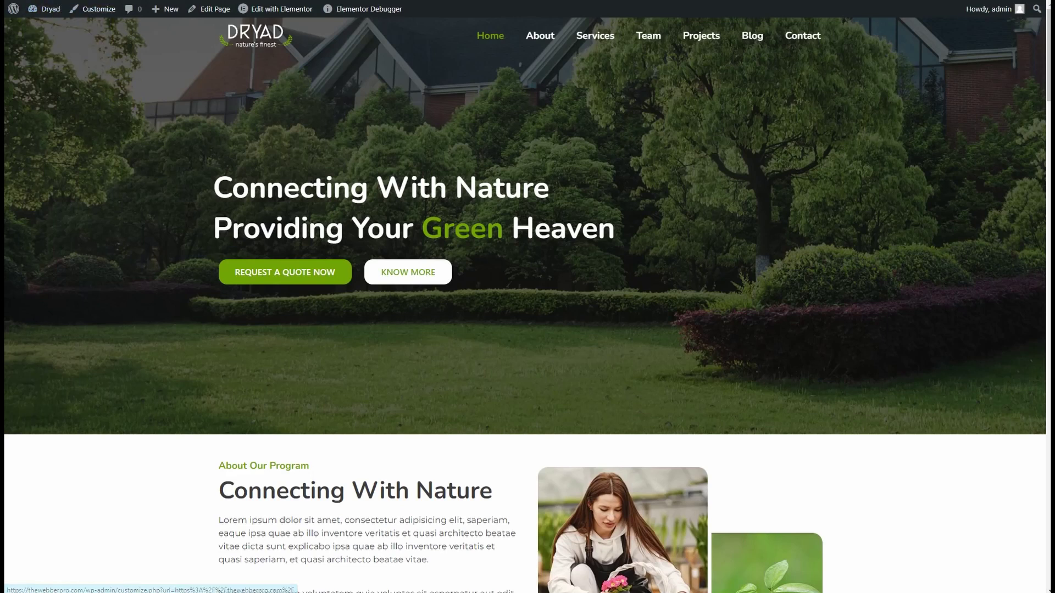
pyautogui.click(51, 9)
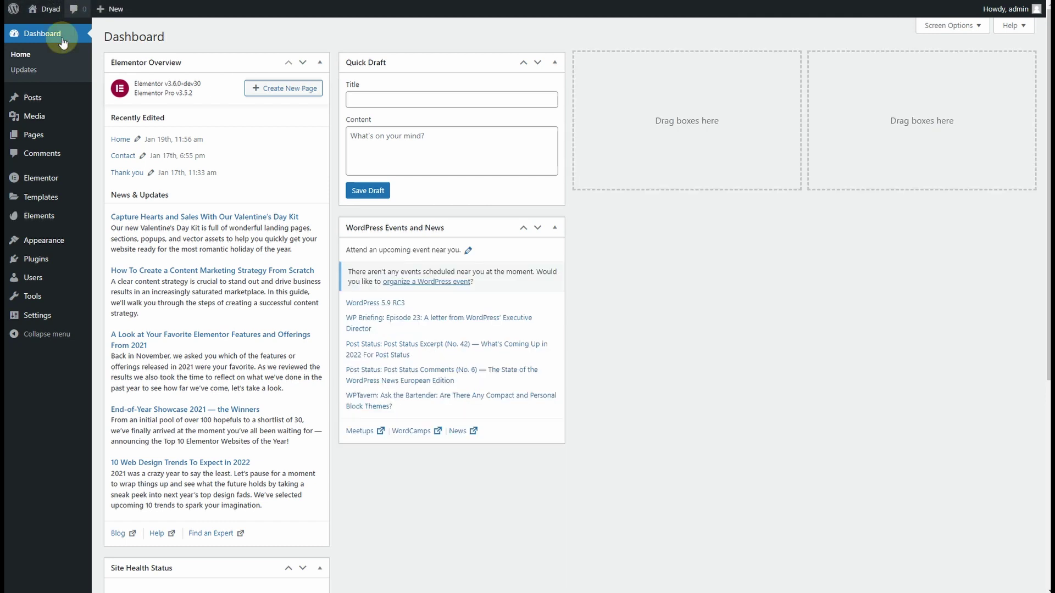
pyautogui.click(42, 201)
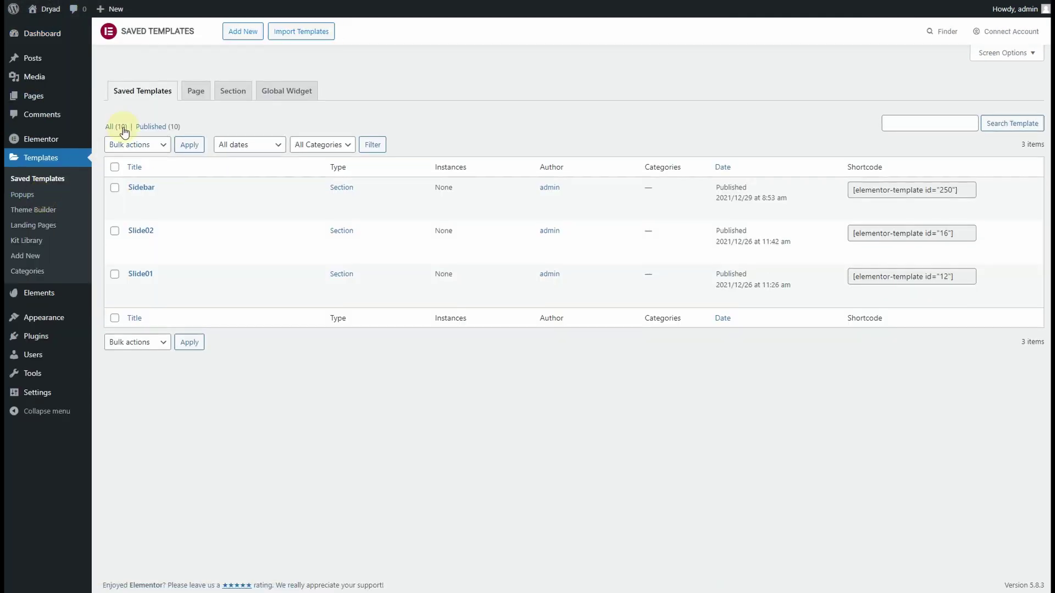
pyautogui.click(108, 128)
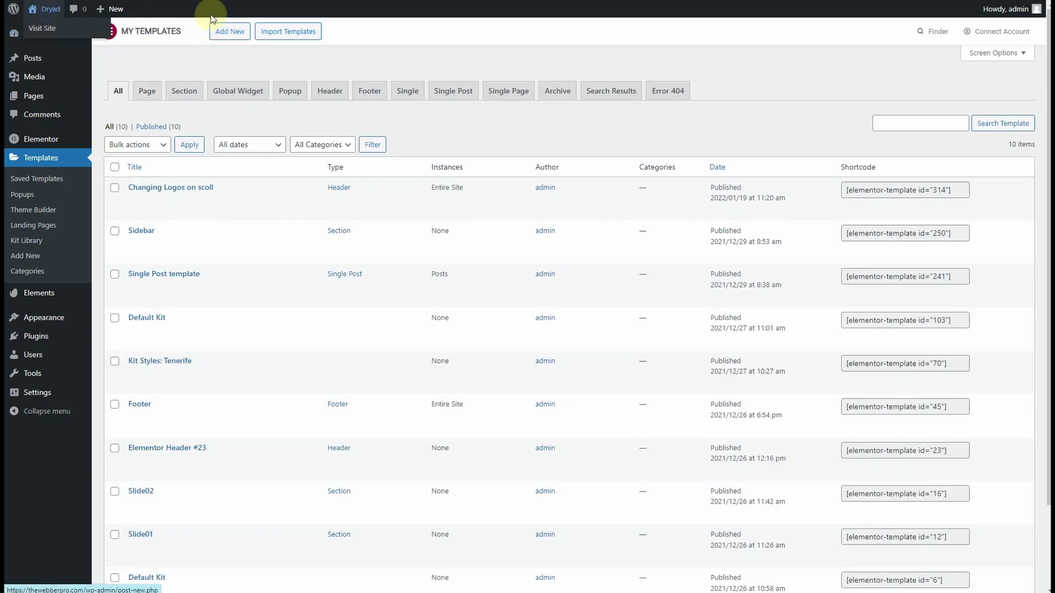
pyautogui.click(235, 29)
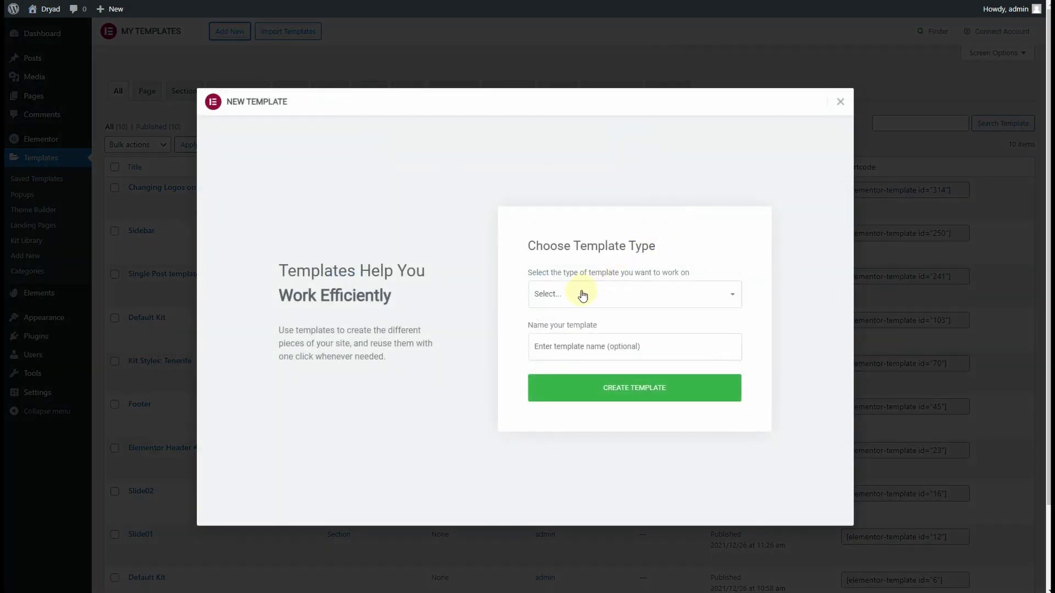
# Create a Header-type template named 'Changing Background color on scroll'.
pyautogui.click(582, 296)
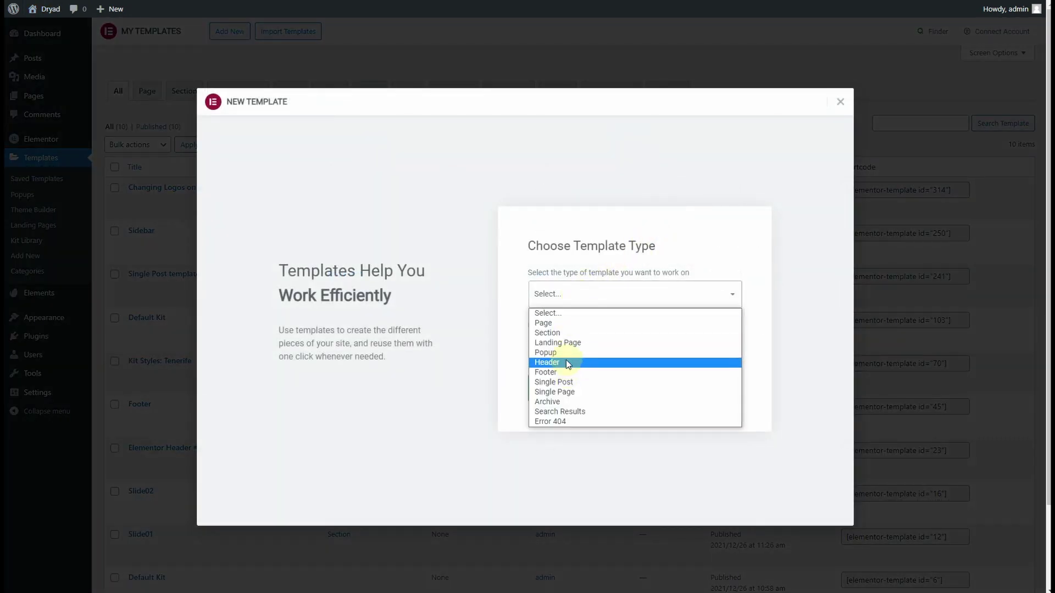
pyautogui.click(566, 363)
pyautogui.click(584, 352)
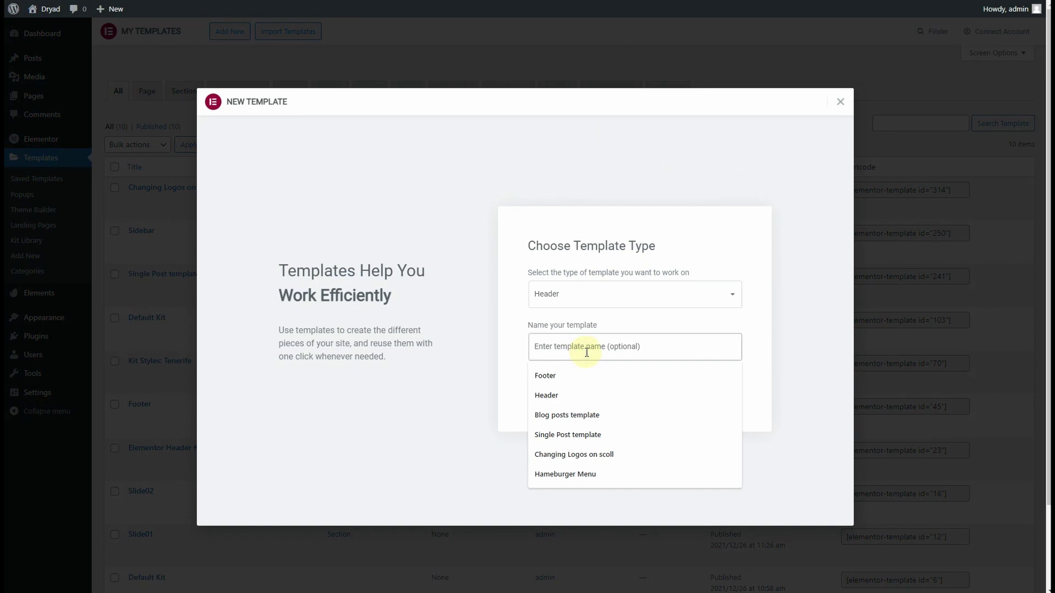
pyautogui.write('Changi')
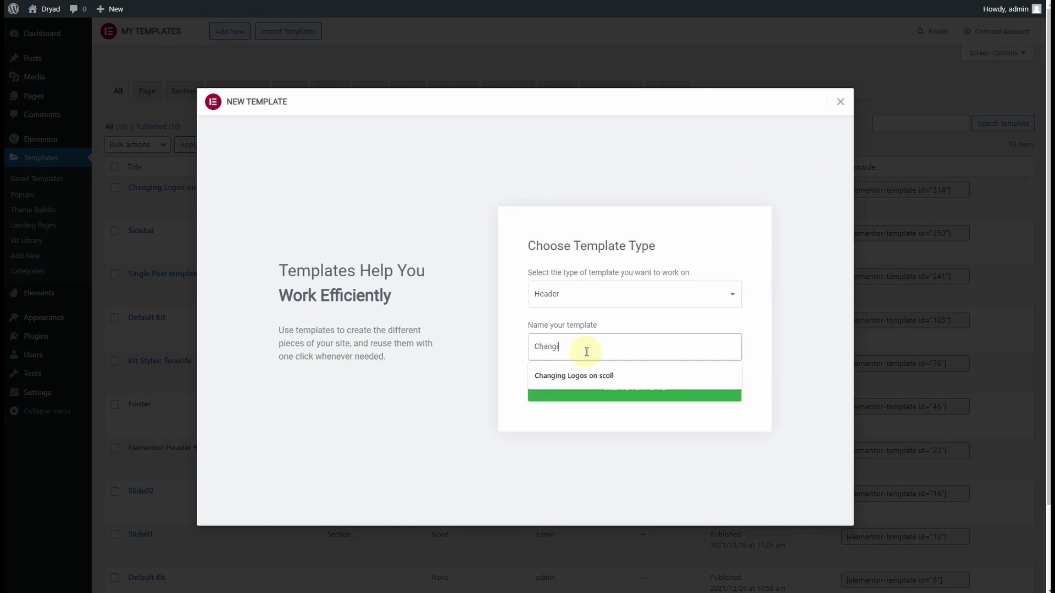
pyautogui.write('ng Background color on scroll')
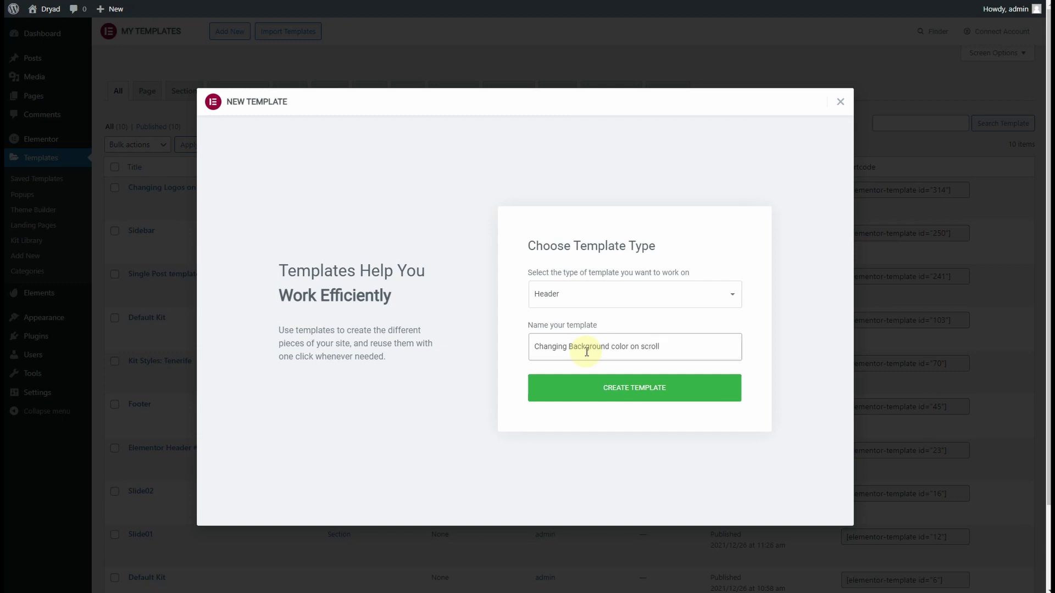
pyautogui.click(589, 380)
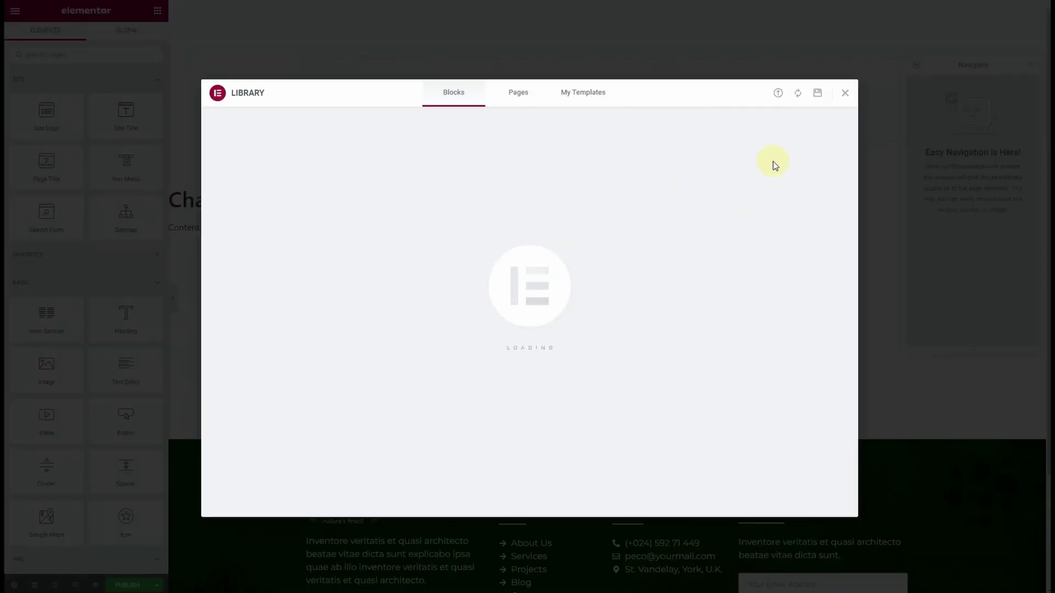
# Skip the block library, add a two-column section, and set column widths to 25% and 75%.
pyautogui.click(846, 94)
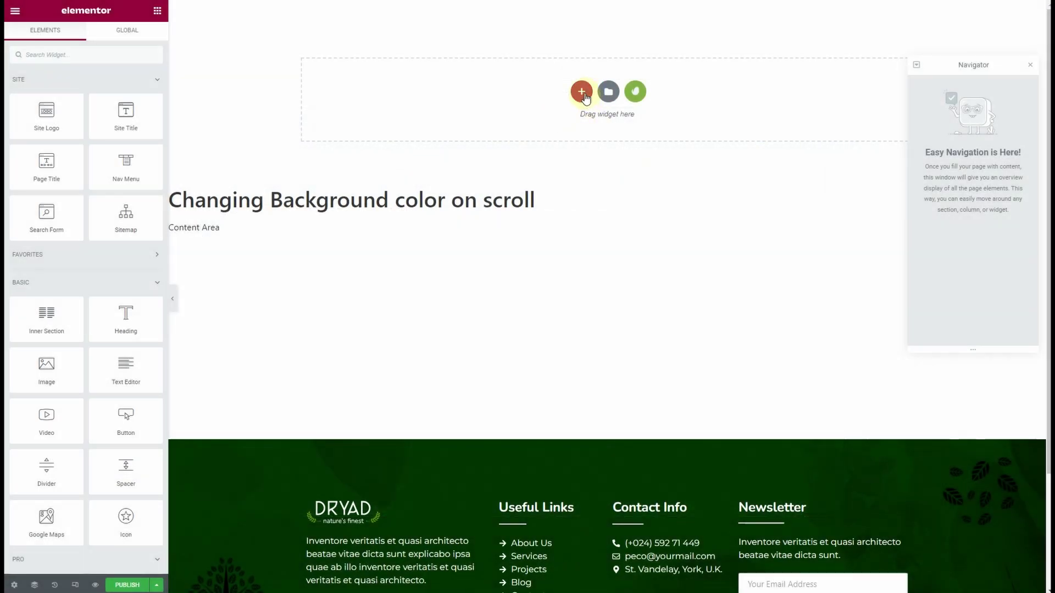
pyautogui.click(582, 92)
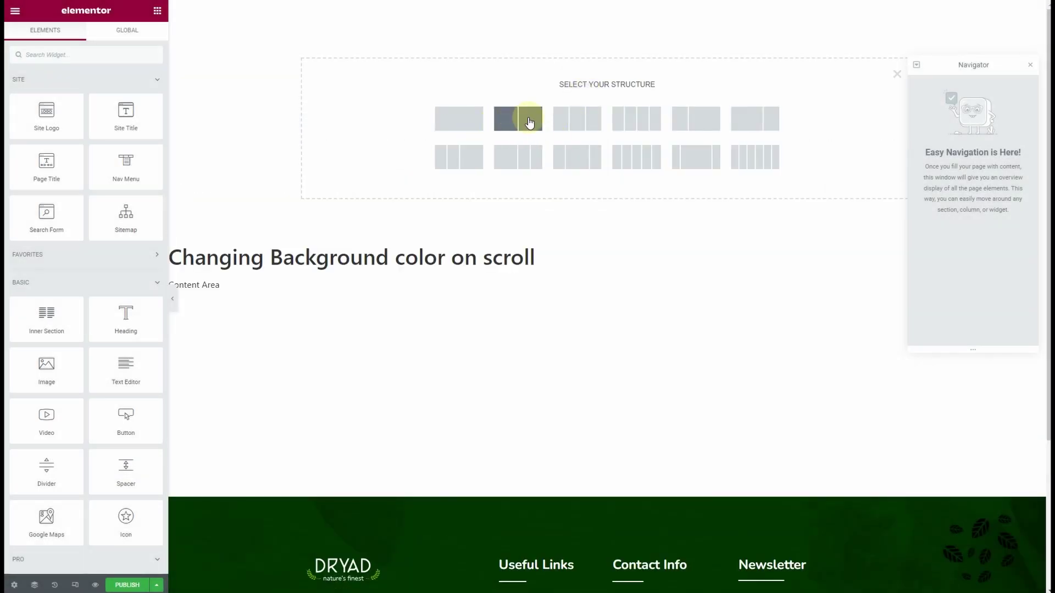
pyautogui.click(520, 121)
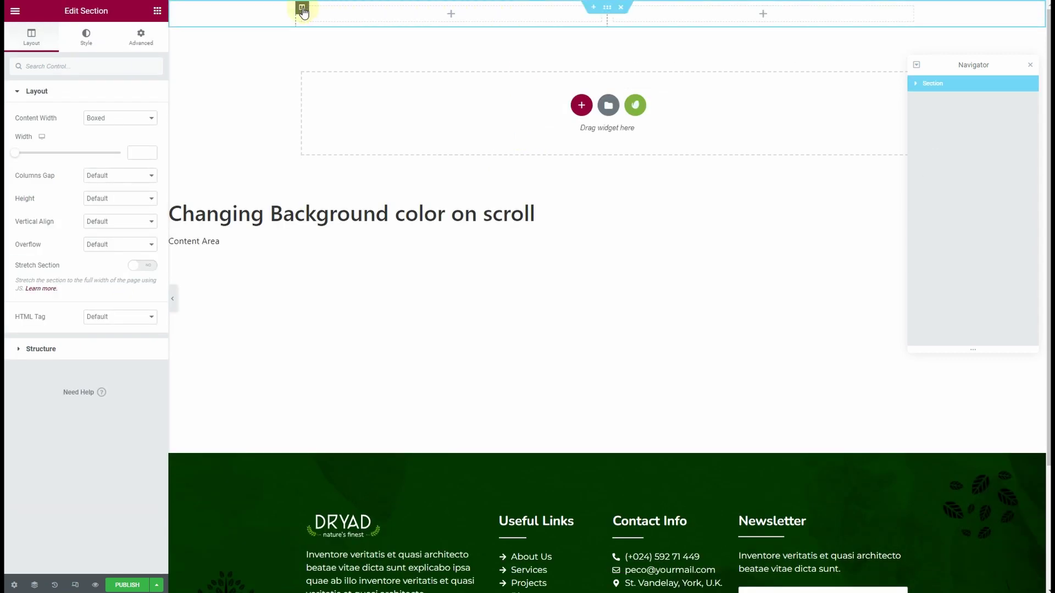
pyautogui.click(302, 9)
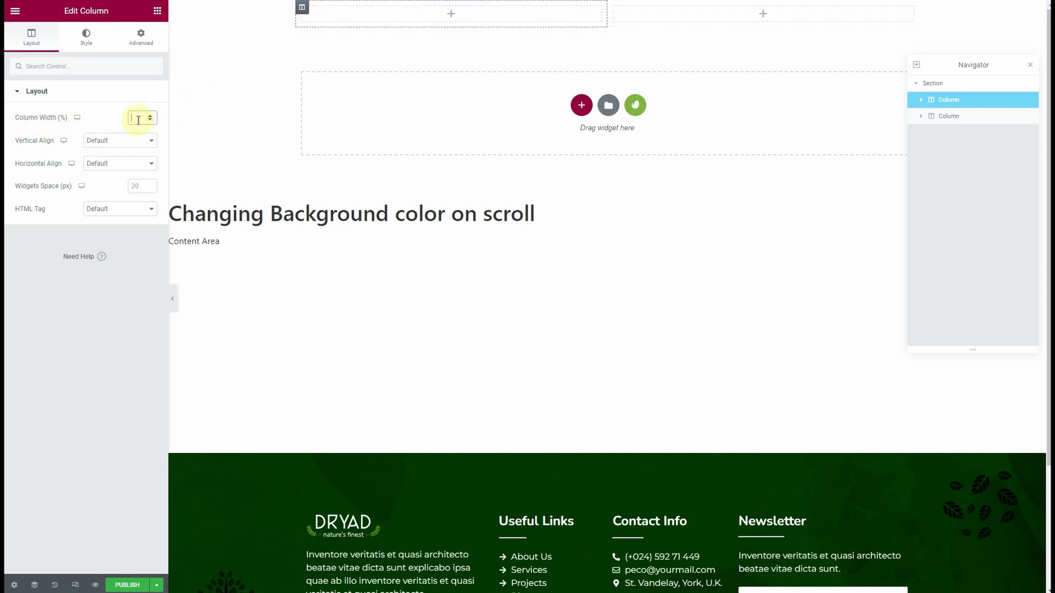
pyautogui.write('25')
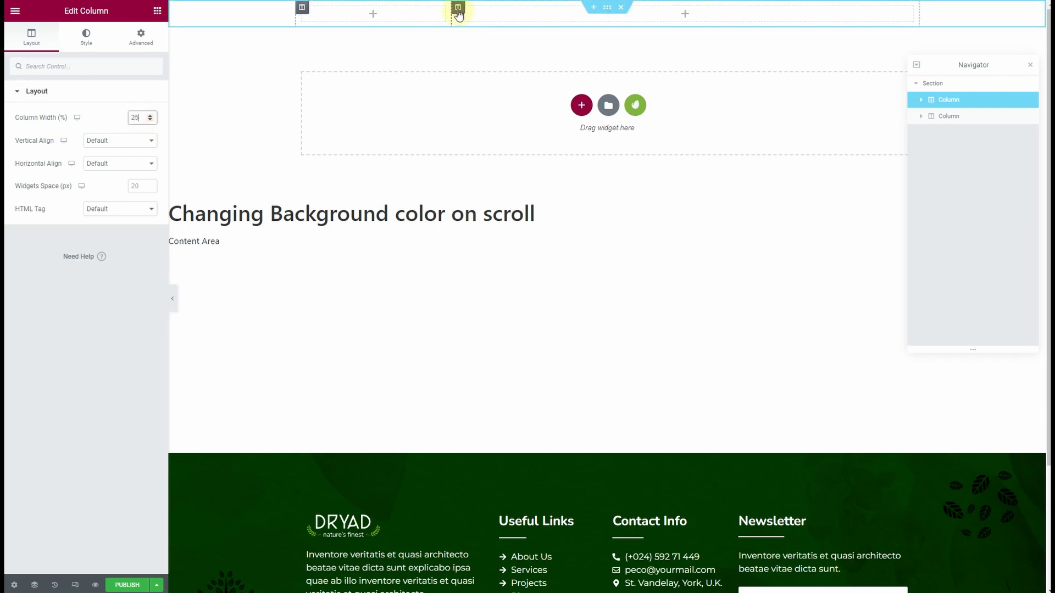
pyautogui.click(458, 8)
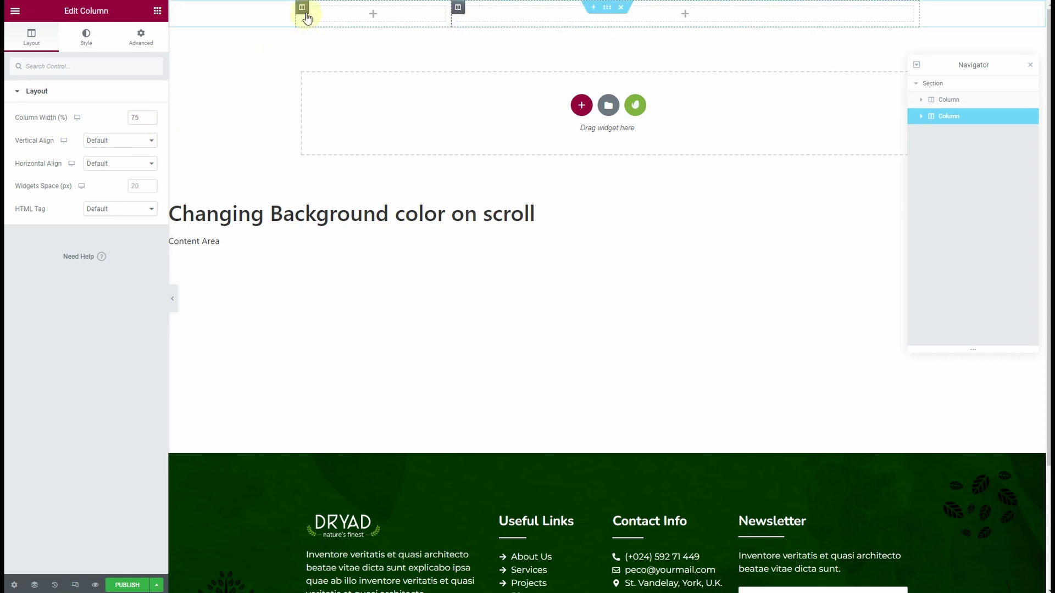
pyautogui.click(303, 8)
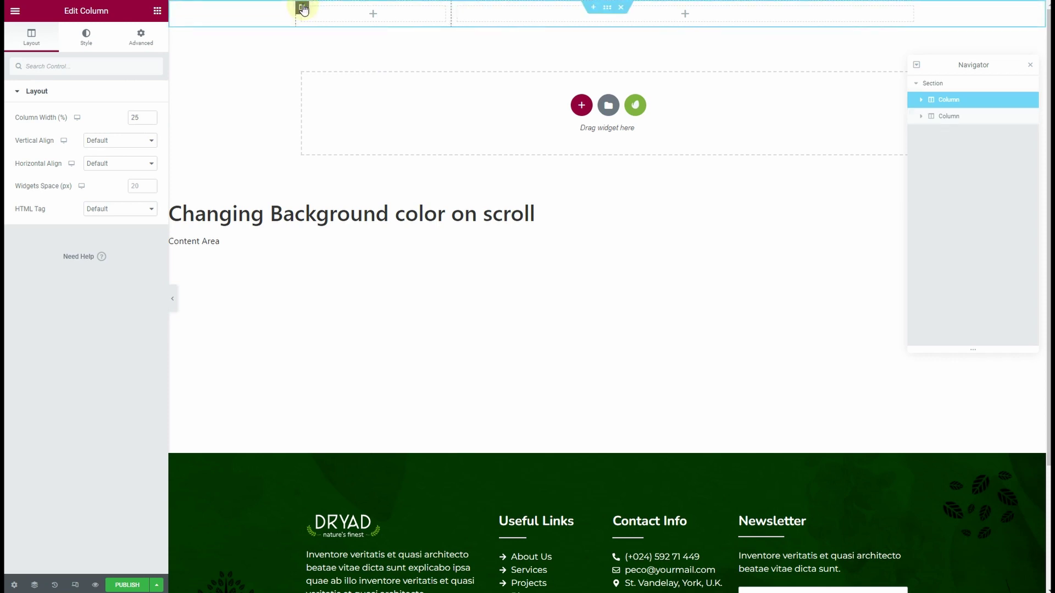
pyautogui.click(157, 10)
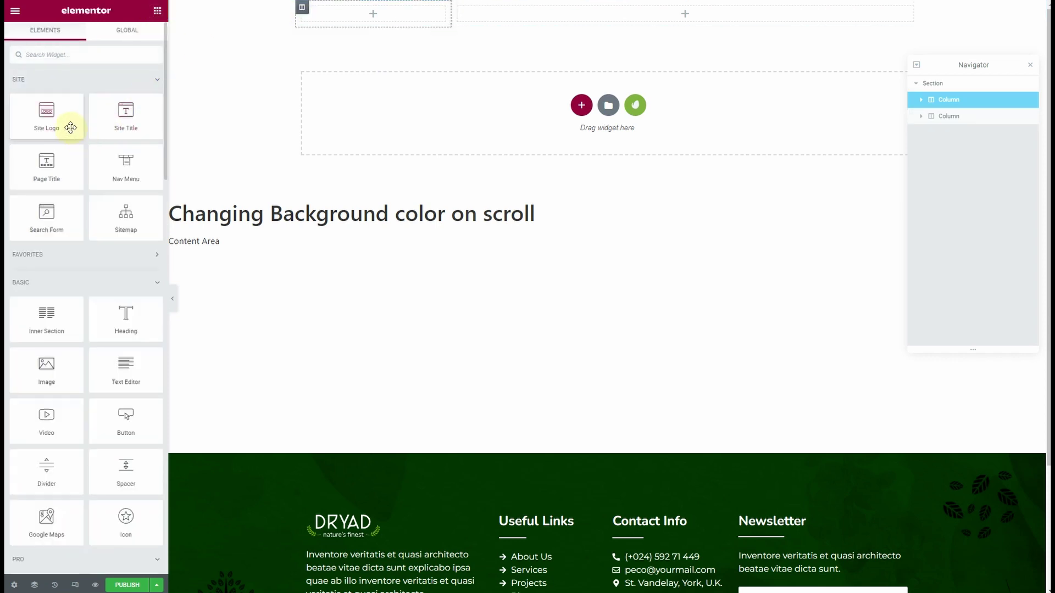
# Drop an Image widget into the first column and delete the extra image widget.
pyautogui.moveTo(59, 368); pyautogui.dragTo(389, 6)
pyautogui.rightClick(441, 119)
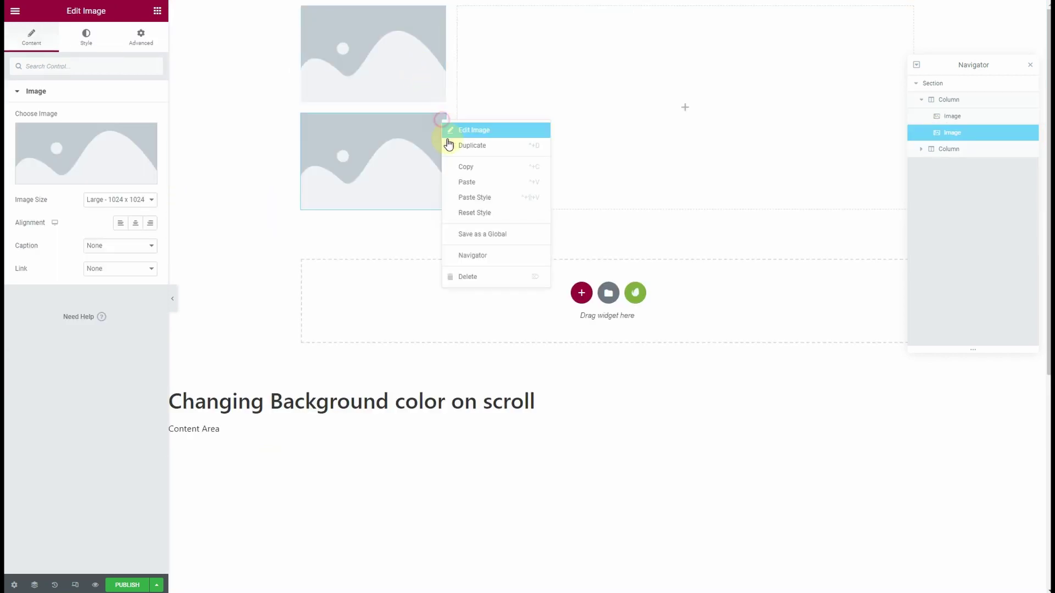
pyautogui.click(470, 276)
pyautogui.click(370, 46)
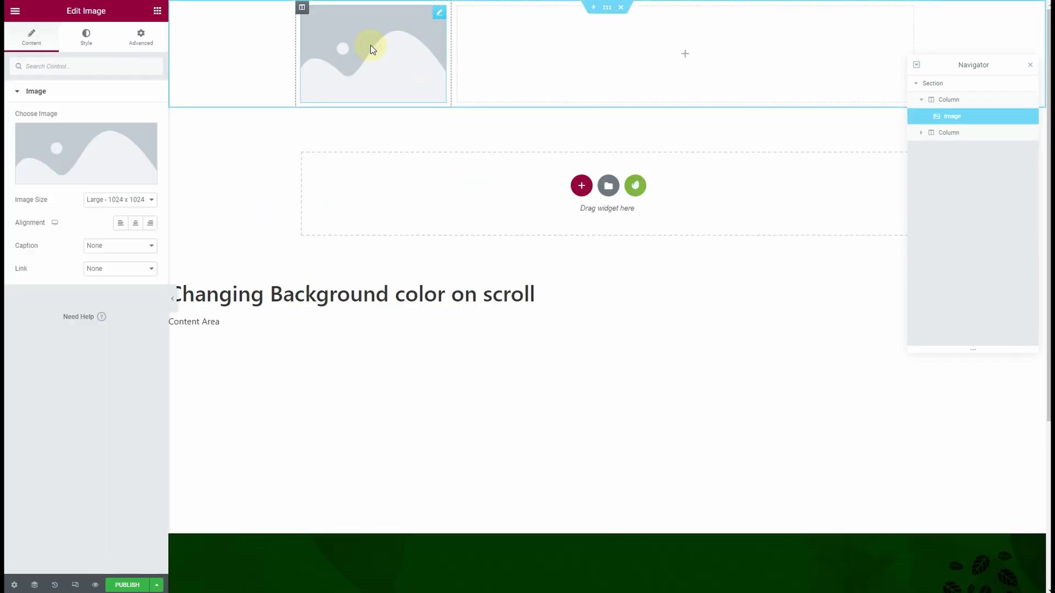
# Set the image widget to the DRYAD logo from the Media Library.
pyautogui.click(78, 143)
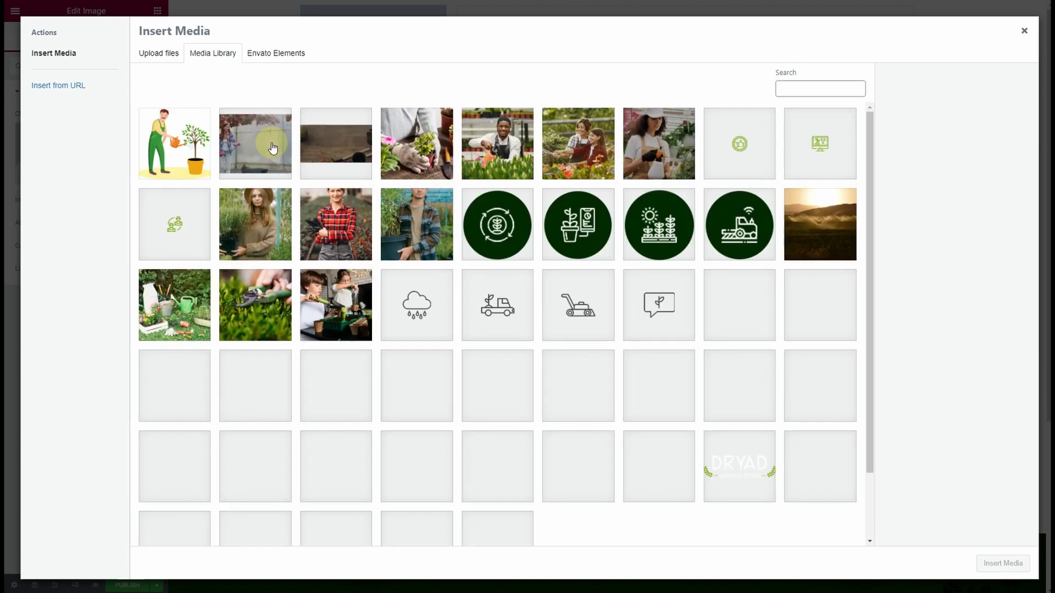
pyautogui.scroll(-2, 670, 418)
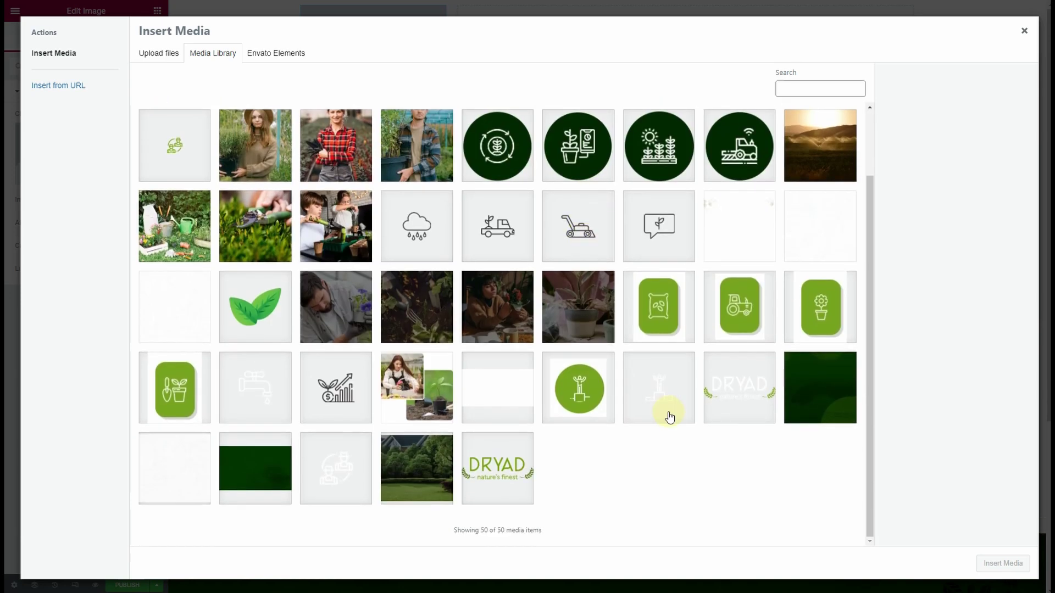
pyautogui.click(735, 396)
pyautogui.click(996, 566)
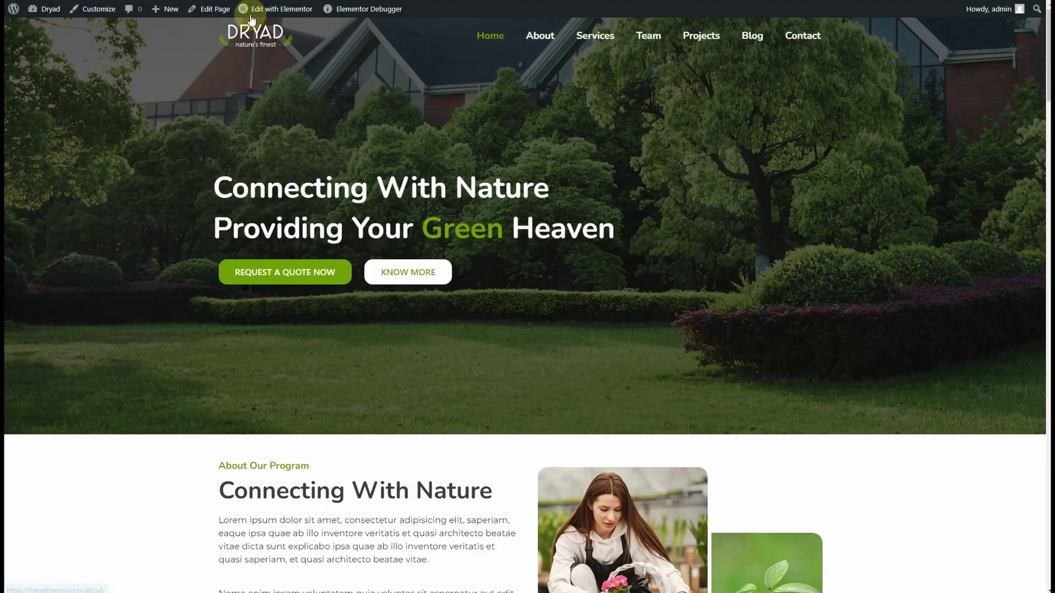
# Copy the Nav Menu widget from the other header template into the new header's right column.
pyautogui.moveTo(261, 11)
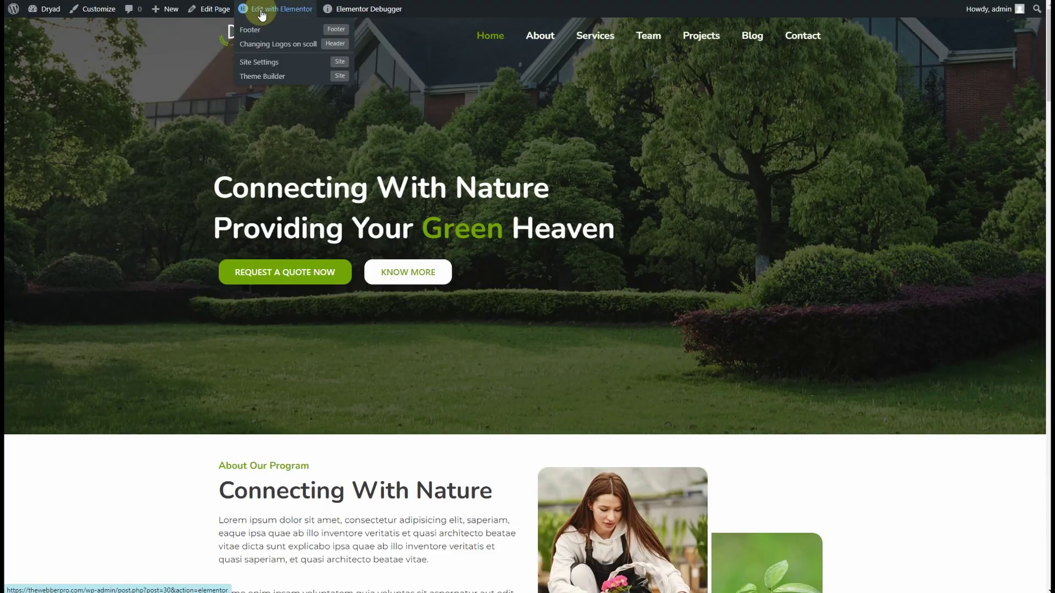
pyautogui.click(280, 44)
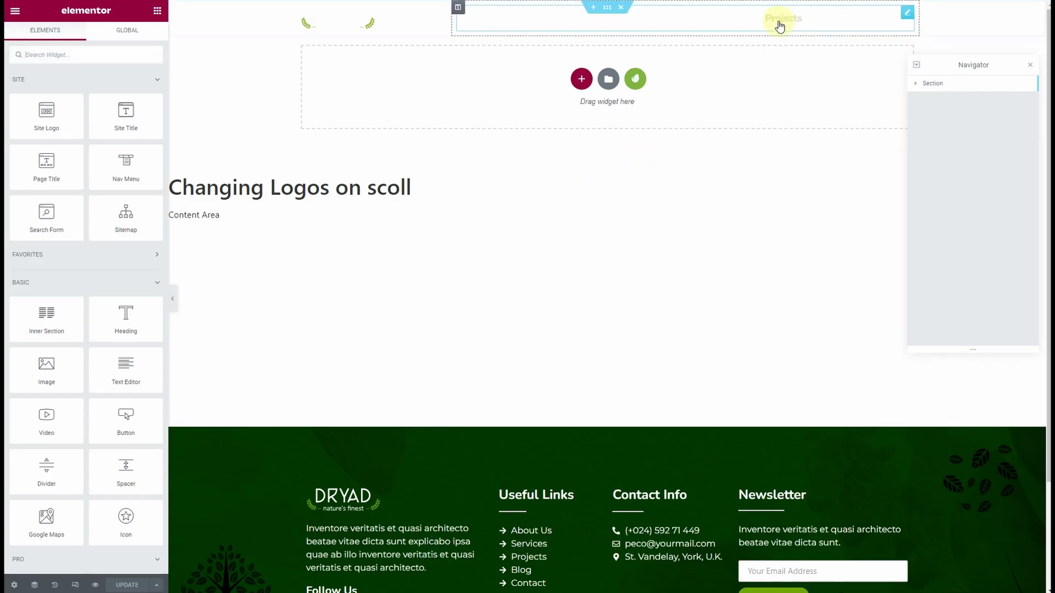
pyautogui.rightClick(904, 17)
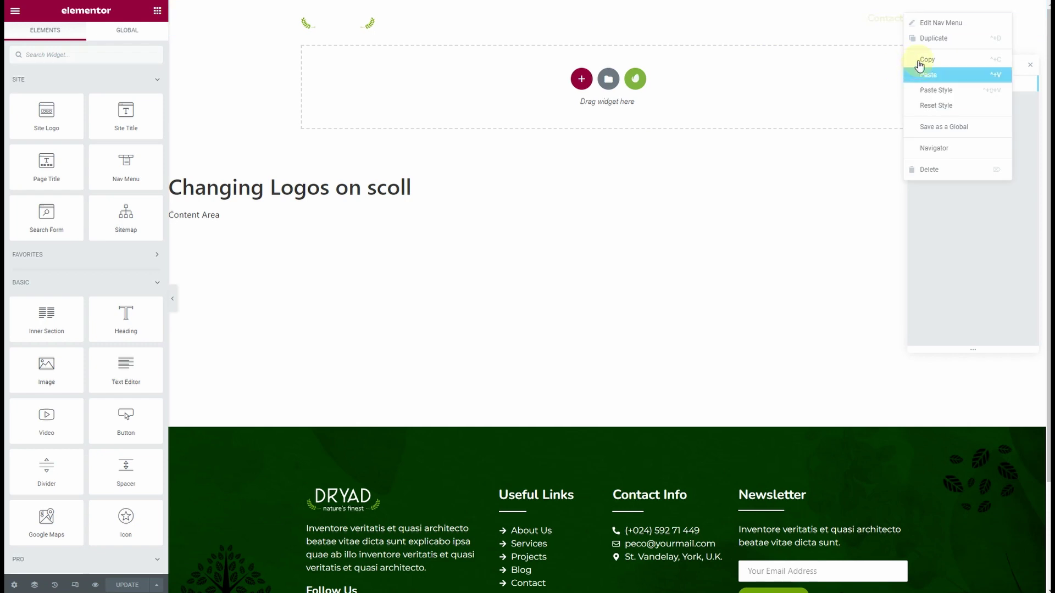
pyautogui.click(927, 60)
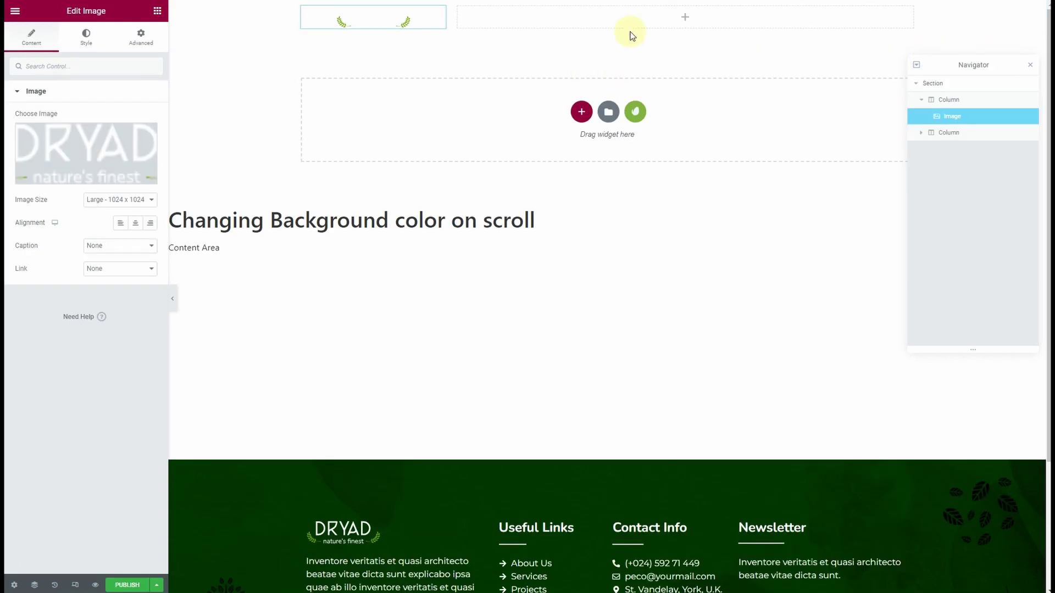
pyautogui.rightClick(631, 24)
pyautogui.click(663, 106)
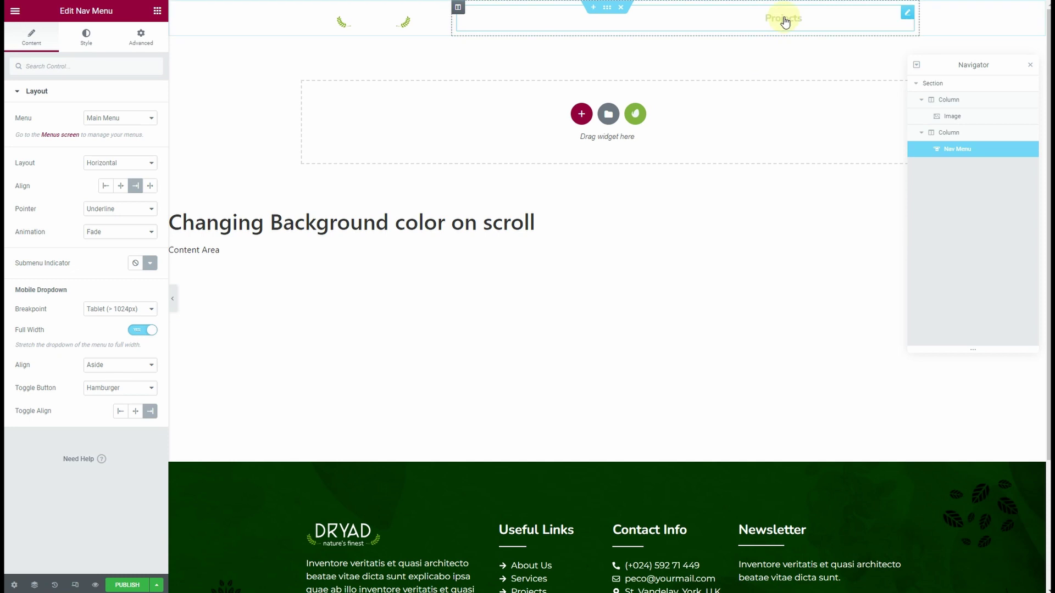
pyautogui.click(608, 7)
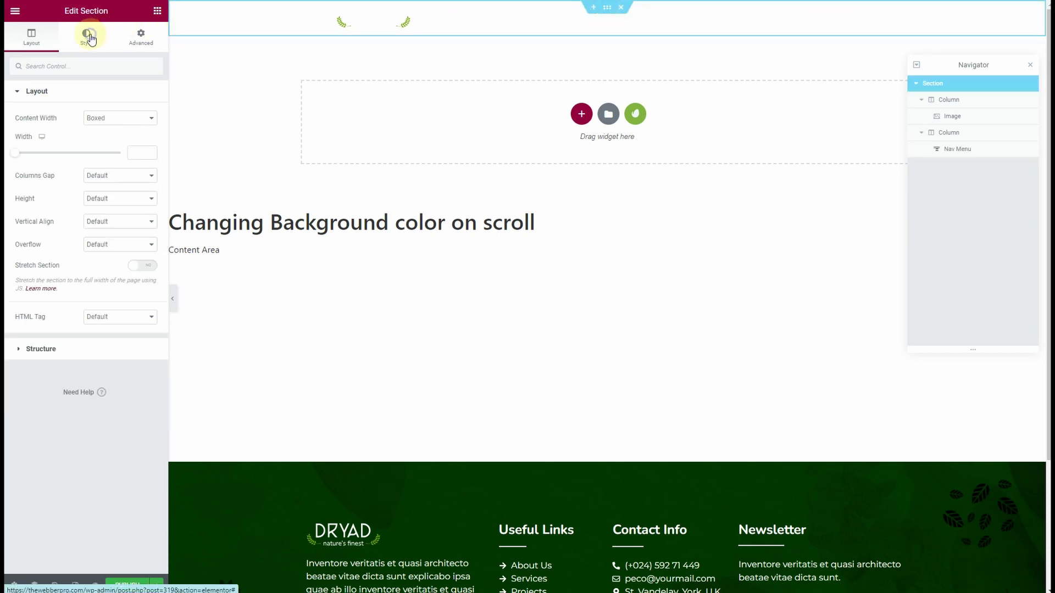
# Give the header section a classic light grey #E8E8E8 background.
pyautogui.click(87, 37)
pyautogui.click(106, 143)
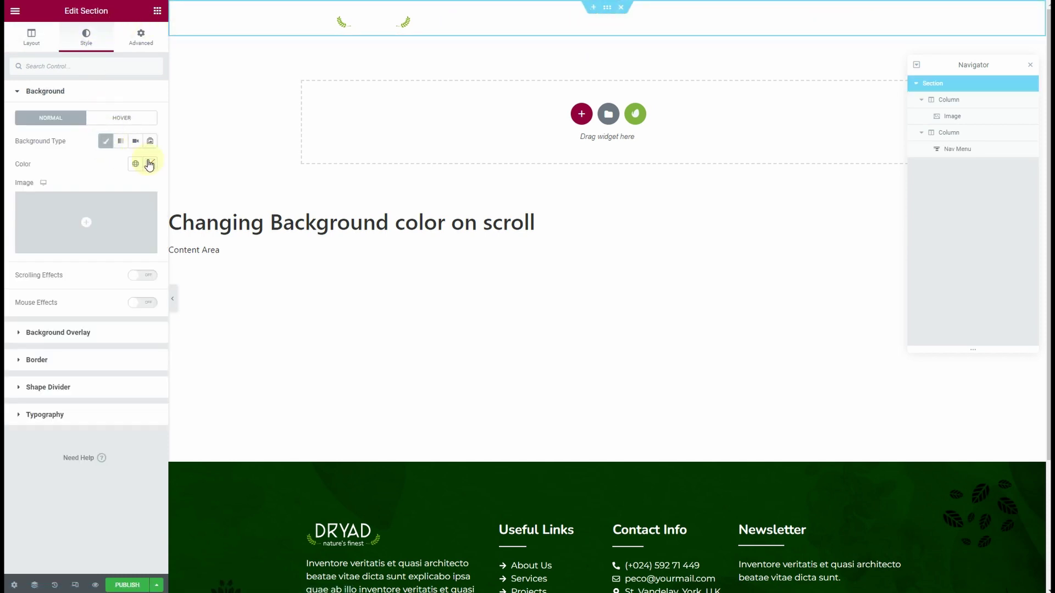
pyautogui.click(149, 163)
pyautogui.moveTo(26, 213); pyautogui.dragTo(18, 213)
pyautogui.click(9, 162)
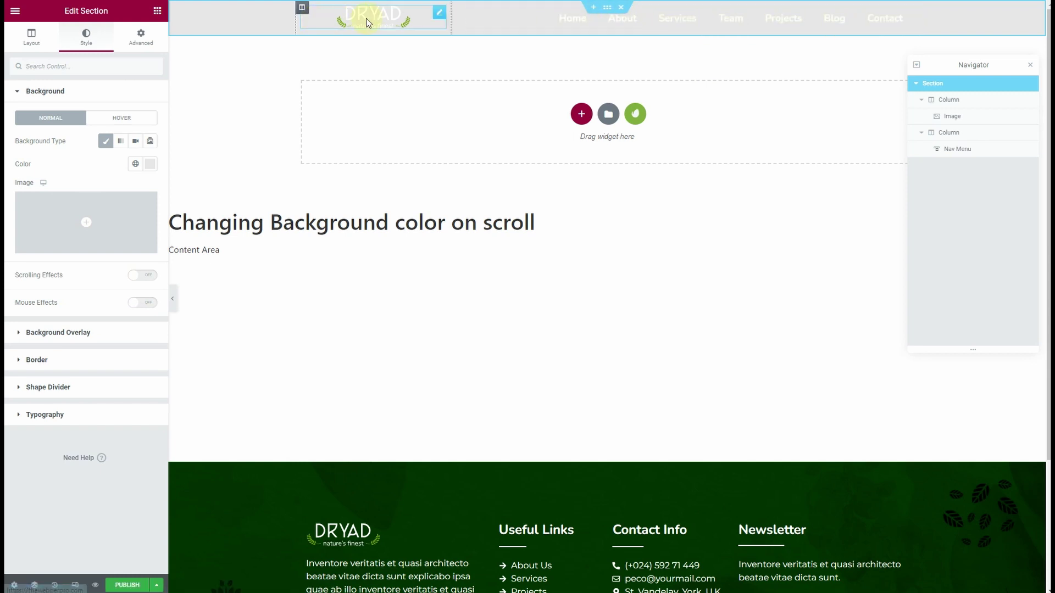
# Align the DRYAD logo image widget to the left of its column.
pyautogui.click(439, 14)
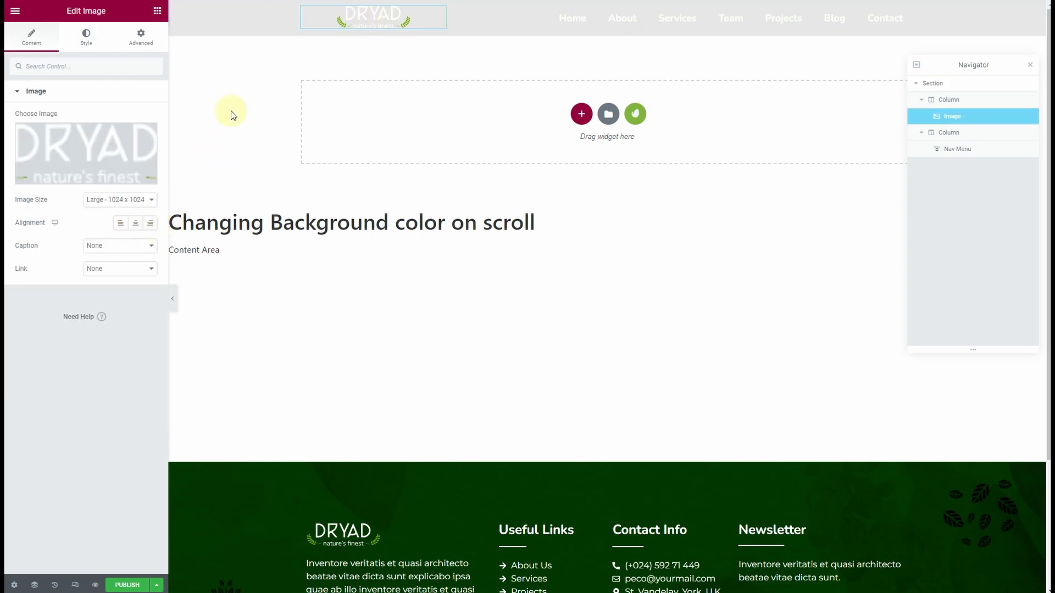
pyautogui.click(119, 223)
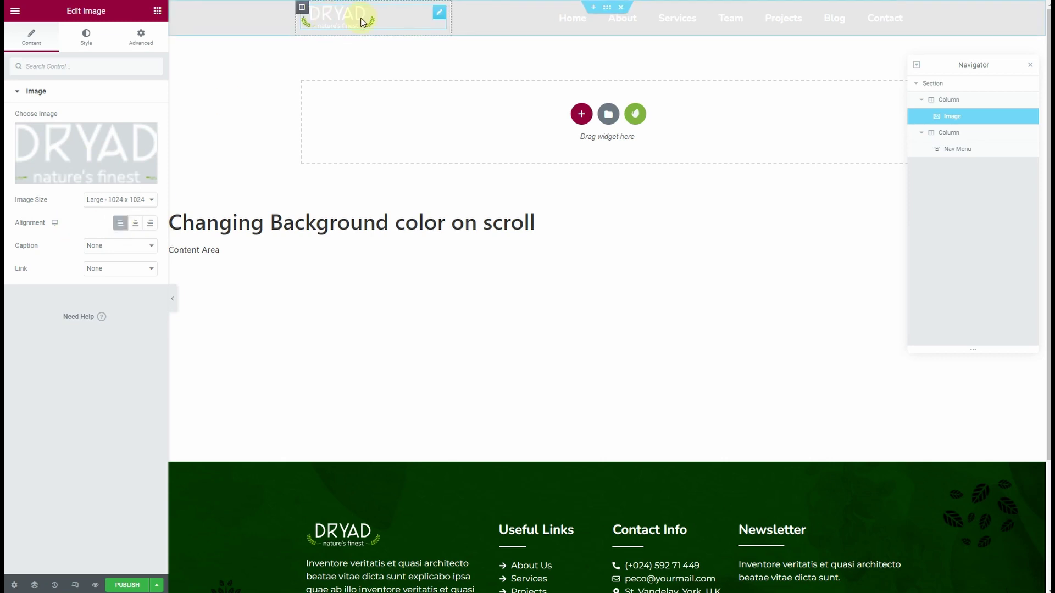
pyautogui.scroll(-3, 484, 110)
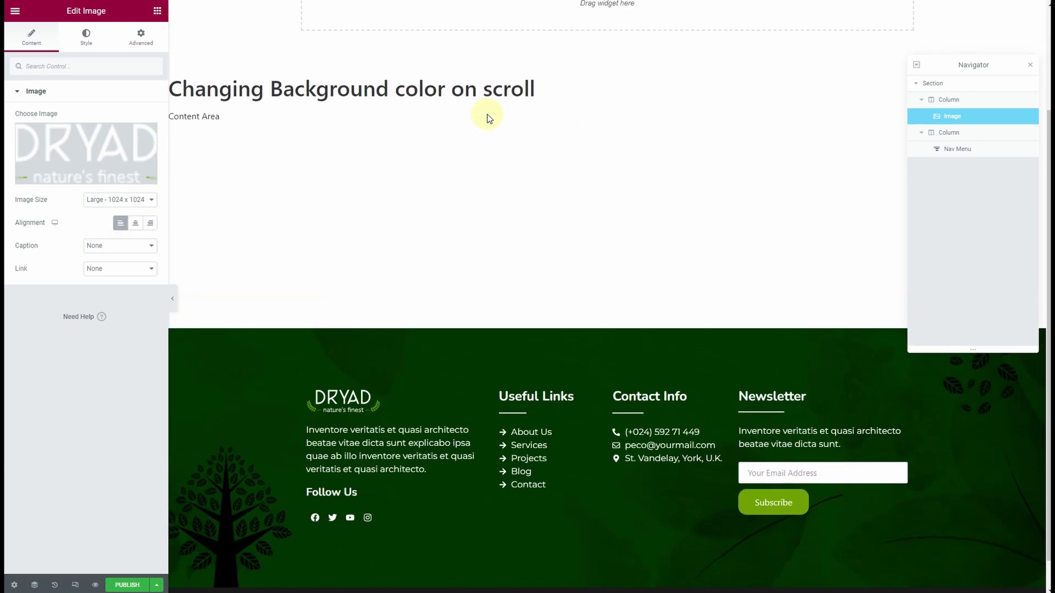
pyautogui.scroll(3, 487, 118)
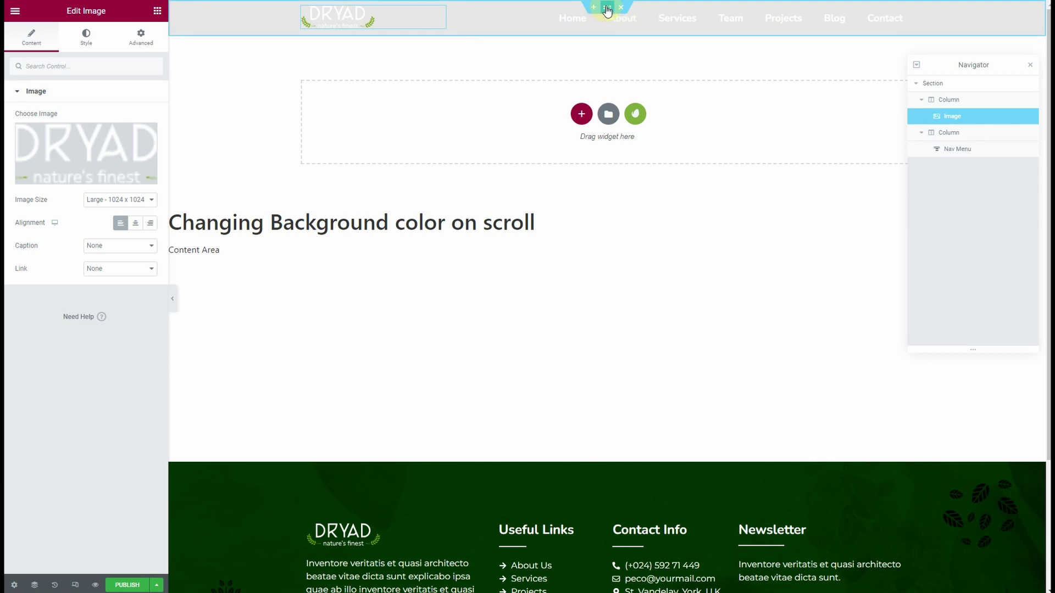
# Unlink the section's padding and set top and bottom padding to 1.
pyautogui.click(607, 10)
pyautogui.click(139, 38)
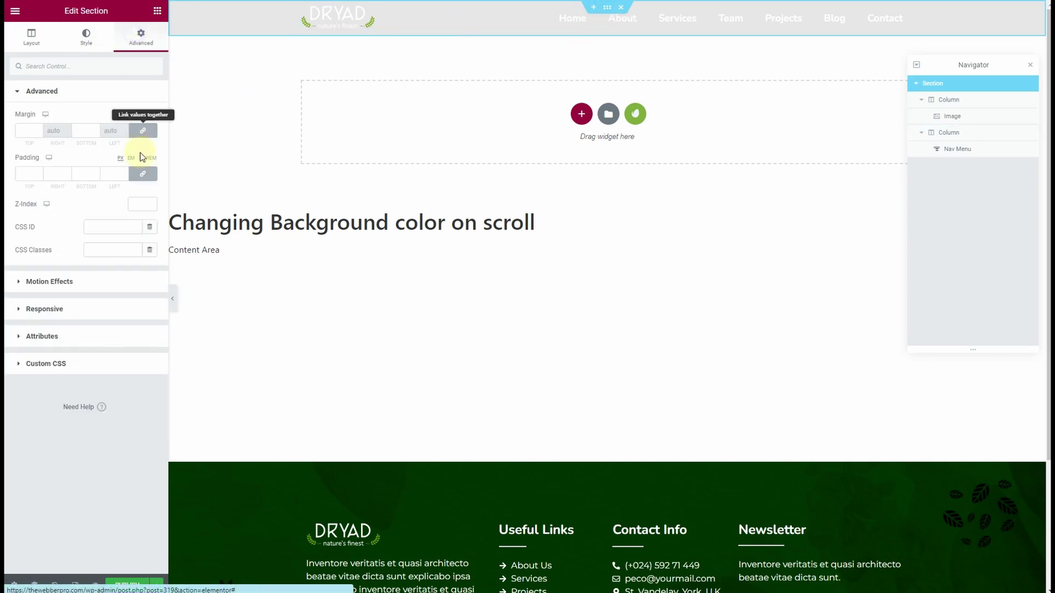
pyautogui.click(143, 174)
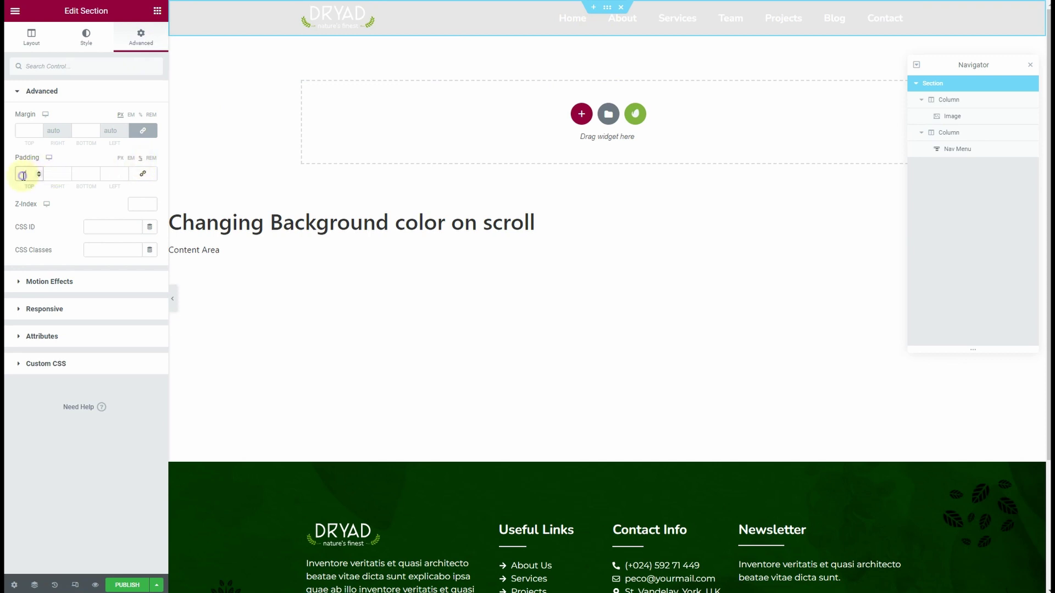
pyautogui.write('1')
pyautogui.click(86, 173)
pyautogui.write('1')
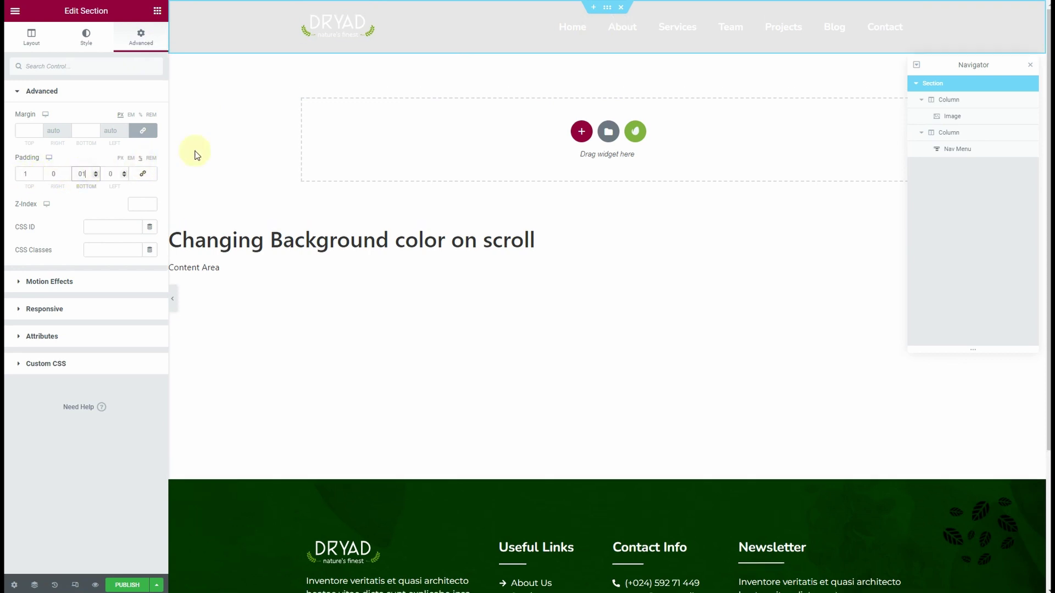
pyautogui.scroll(-1, 460, 105)
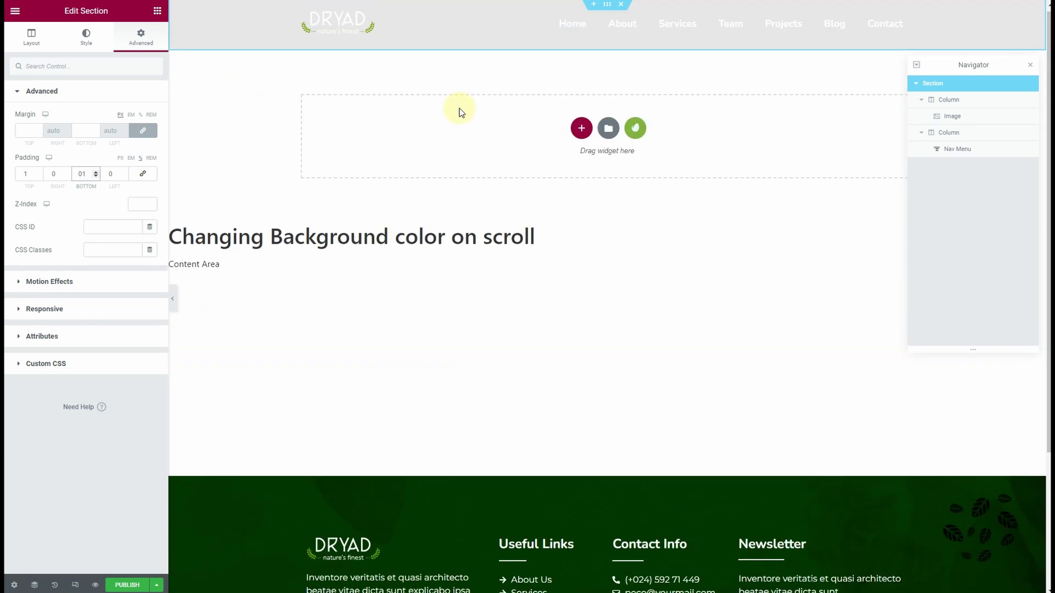
pyautogui.scroll(1, 459, 108)
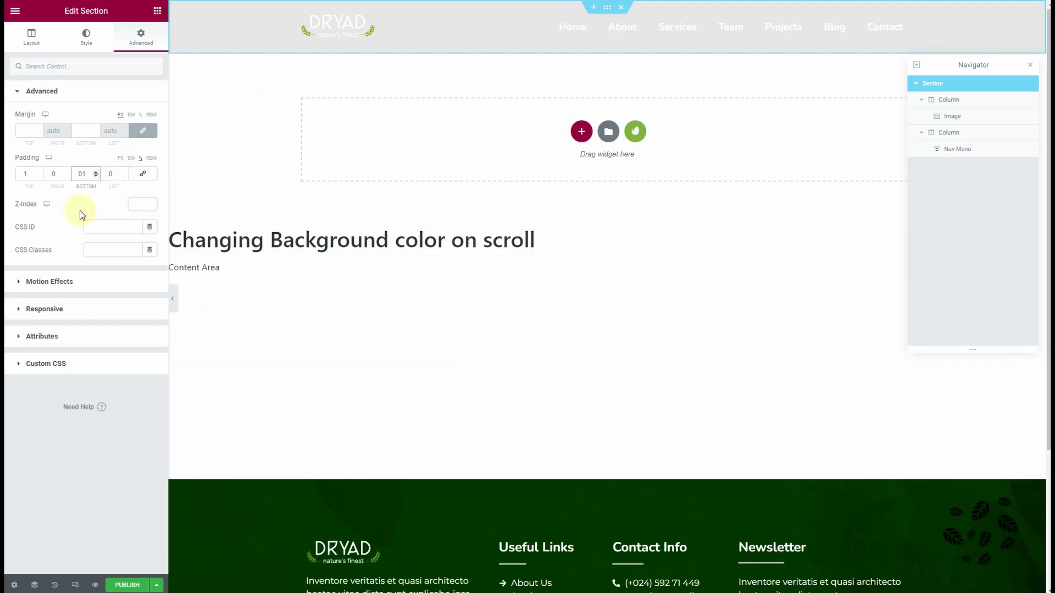
# Paste the sticky CSS from Notepad into the section's Custom CSS: #72A603 background, #fff links, .5s transition.
pyautogui.click(77, 366)
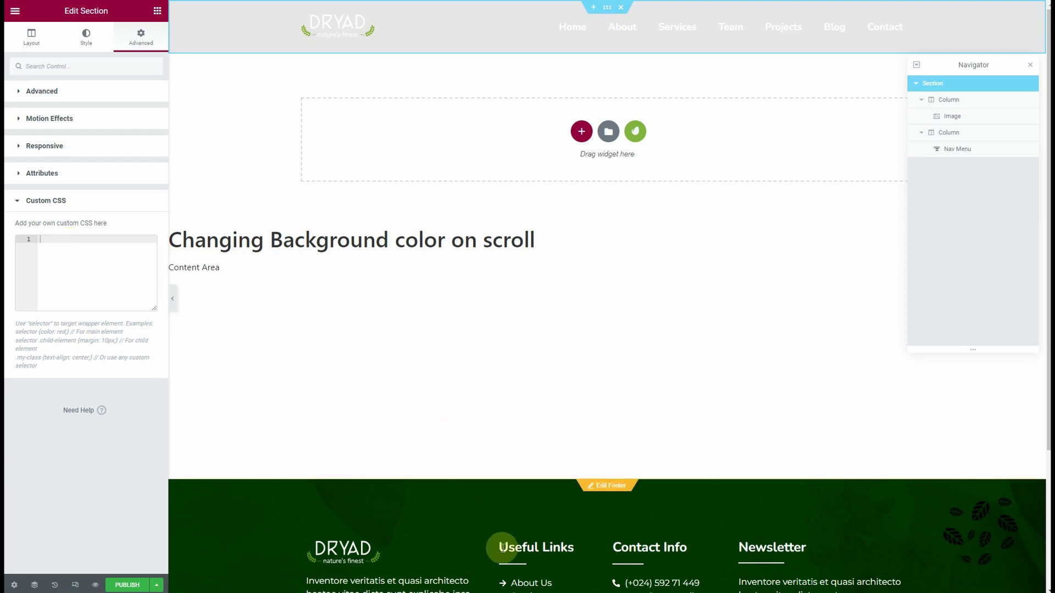
pyautogui.hotkey('alt', 'Tab')
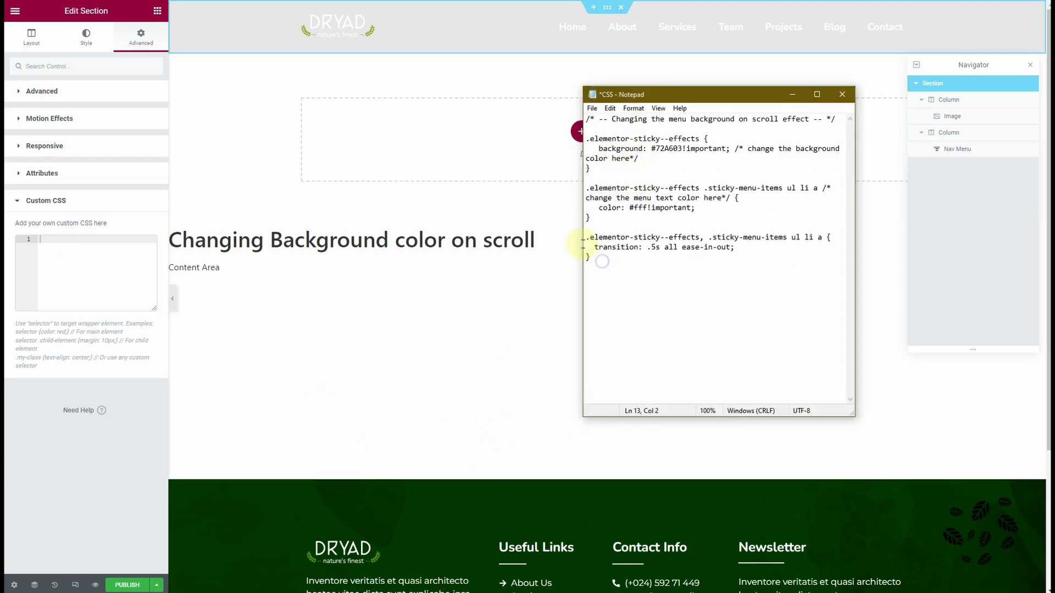
pyautogui.moveTo(591, 257); pyautogui.dragTo(588, 125)
pyautogui.hotkey('ctrl', 'c')
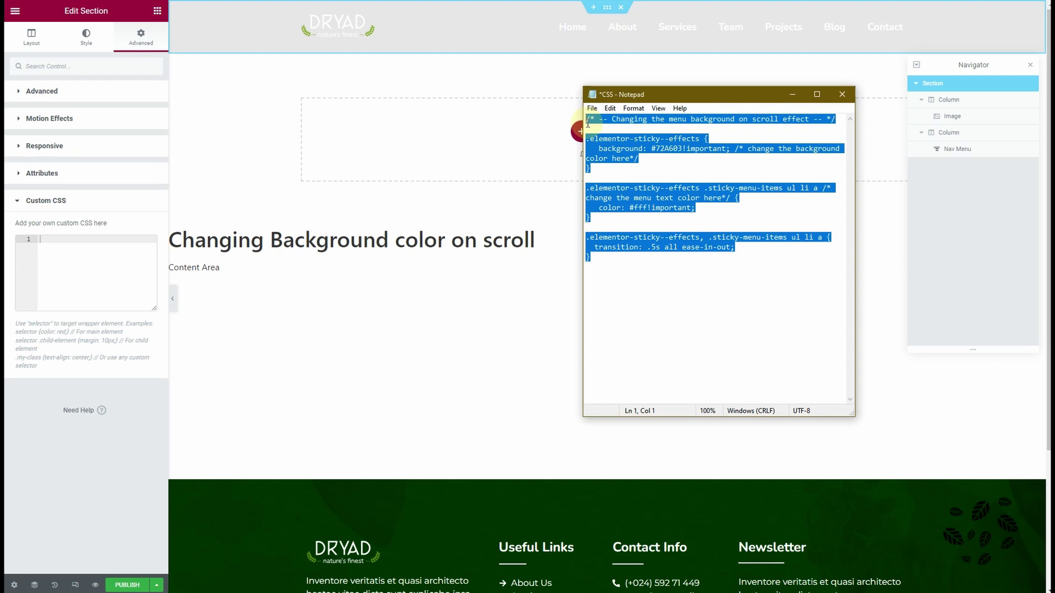
pyautogui.click(84, 244)
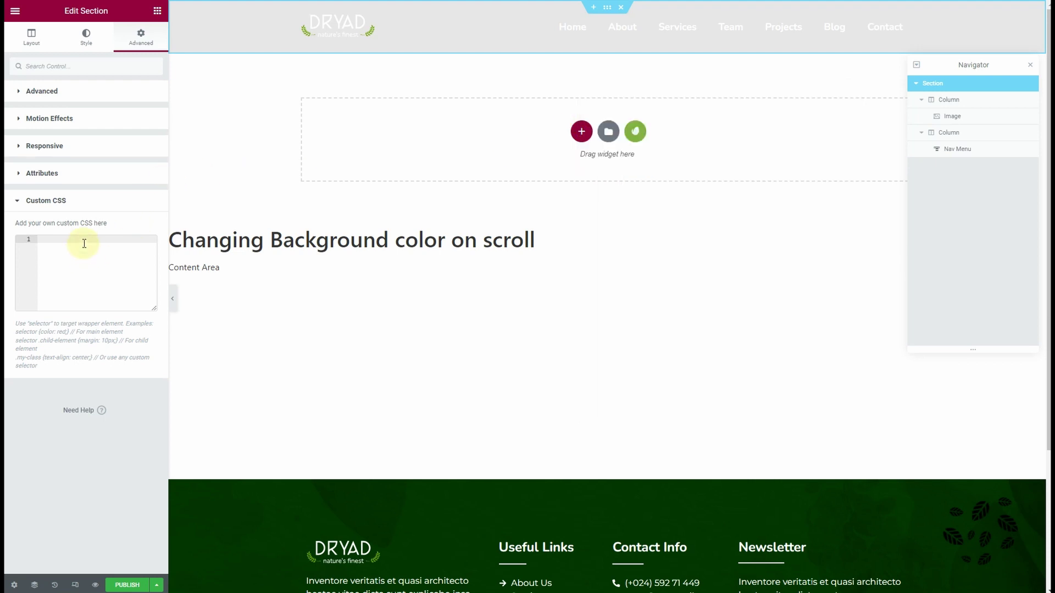
pyautogui.hotkey('ctrl', 'v')
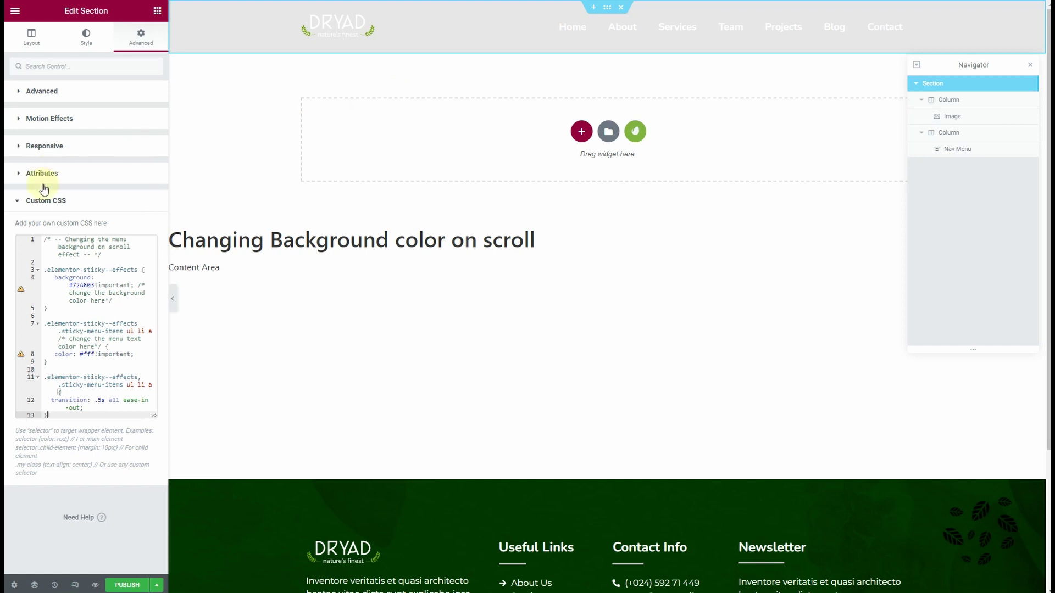
pyautogui.click(58, 204)
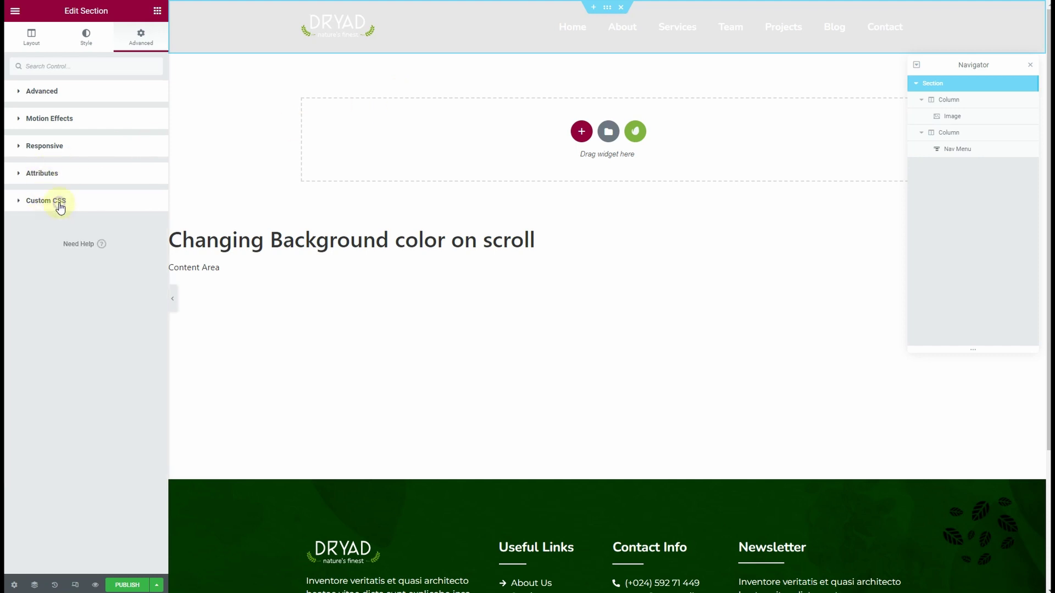
# Make the header section sticky at the top with an effects offset of 100.
pyautogui.click(75, 126)
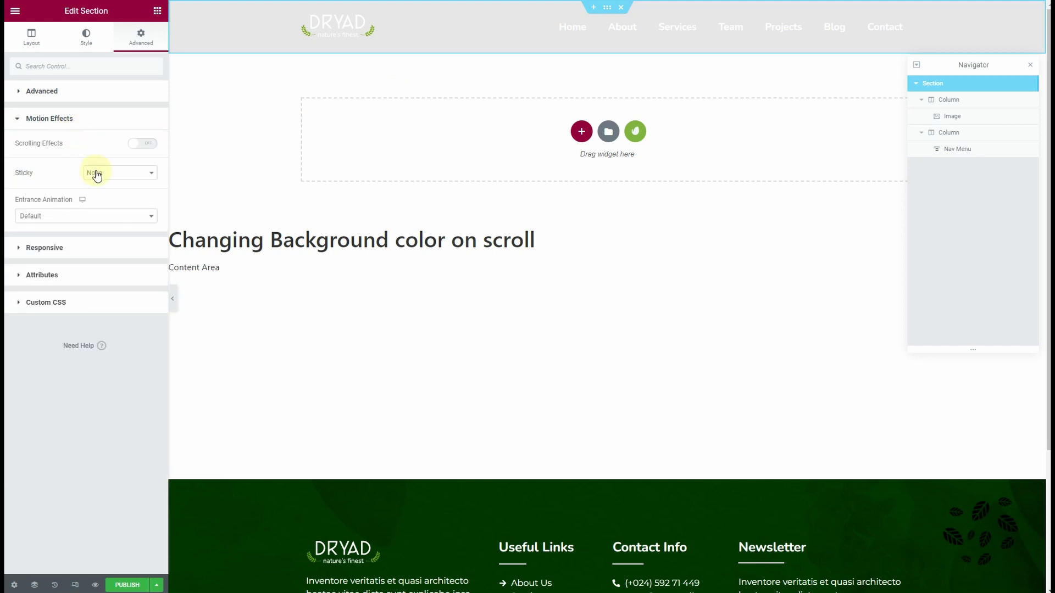
pyautogui.click(115, 172)
pyautogui.click(117, 193)
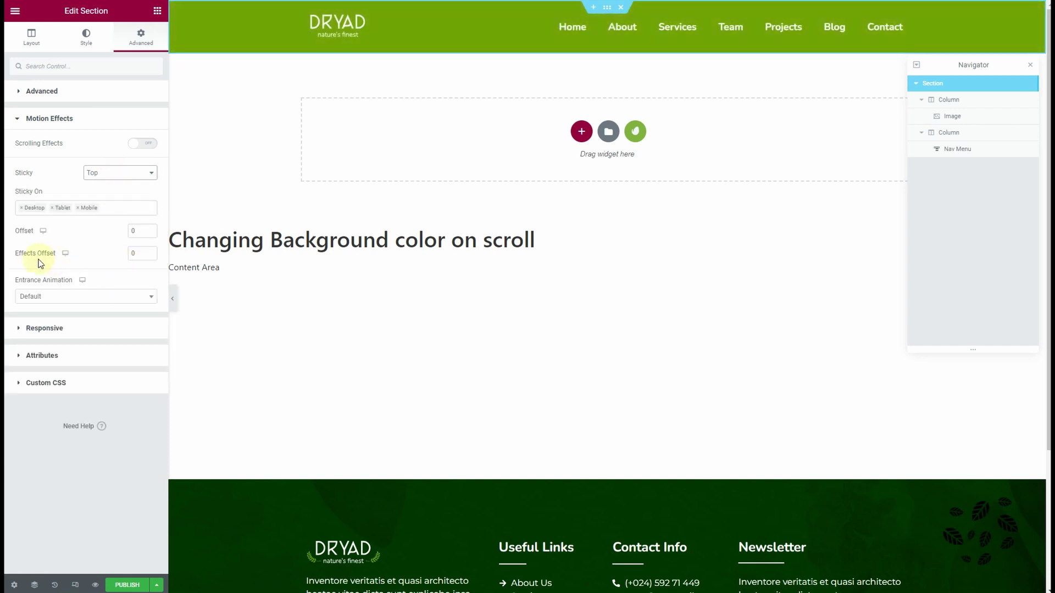
pyautogui.click(130, 252)
pyautogui.scroll(-4, 521, 218)
pyautogui.scroll(4, 520, 214)
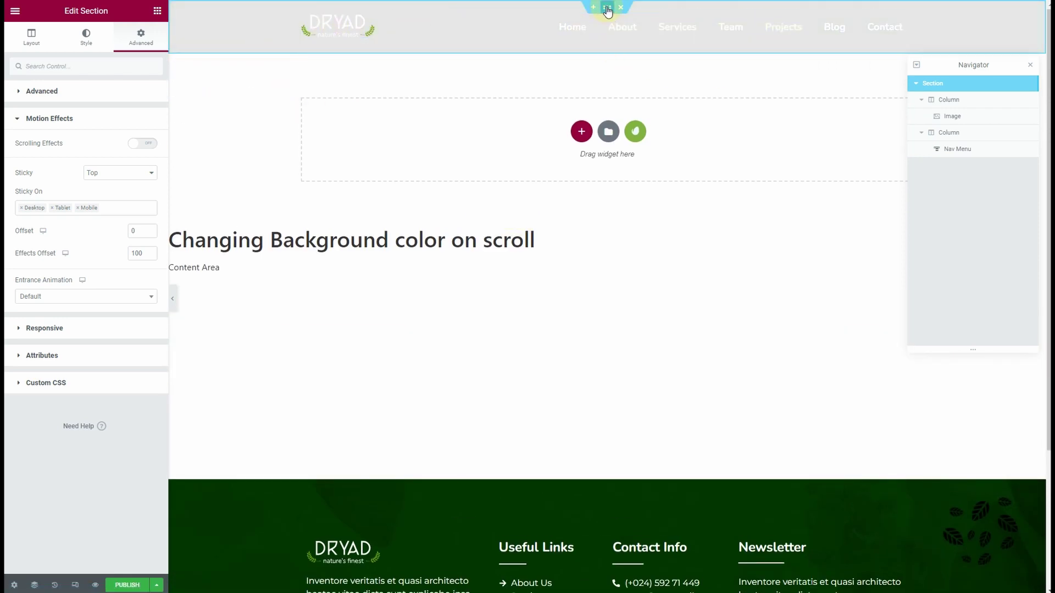
# Clear the section's background colour and scroll the canvas to check it turns green.
pyautogui.click(86, 30)
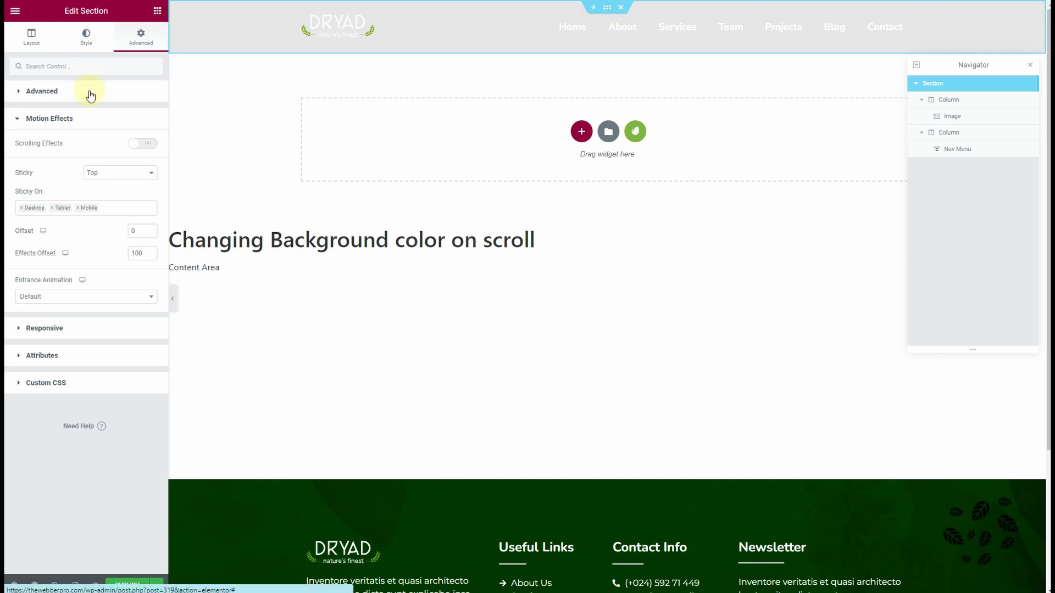
pyautogui.click(136, 165)
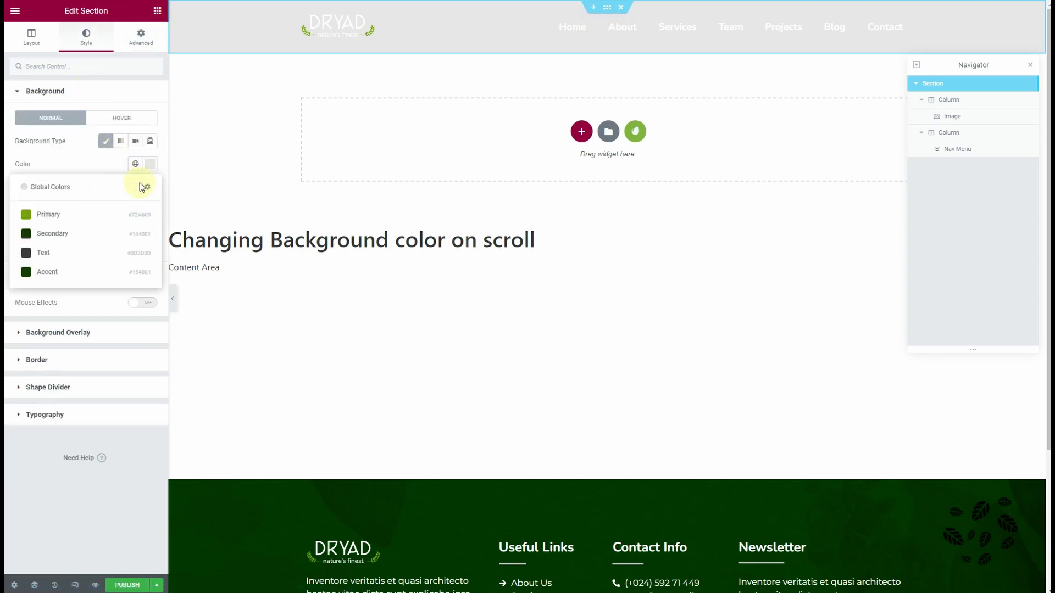
pyautogui.click(149, 164)
pyautogui.press('BackSpace')
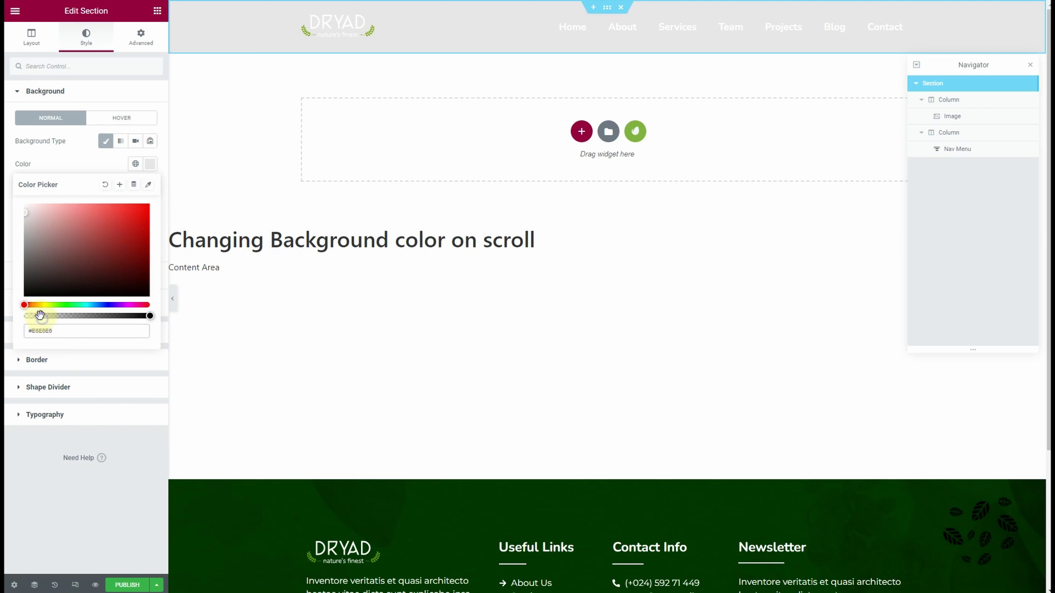
pyautogui.click(8, 131)
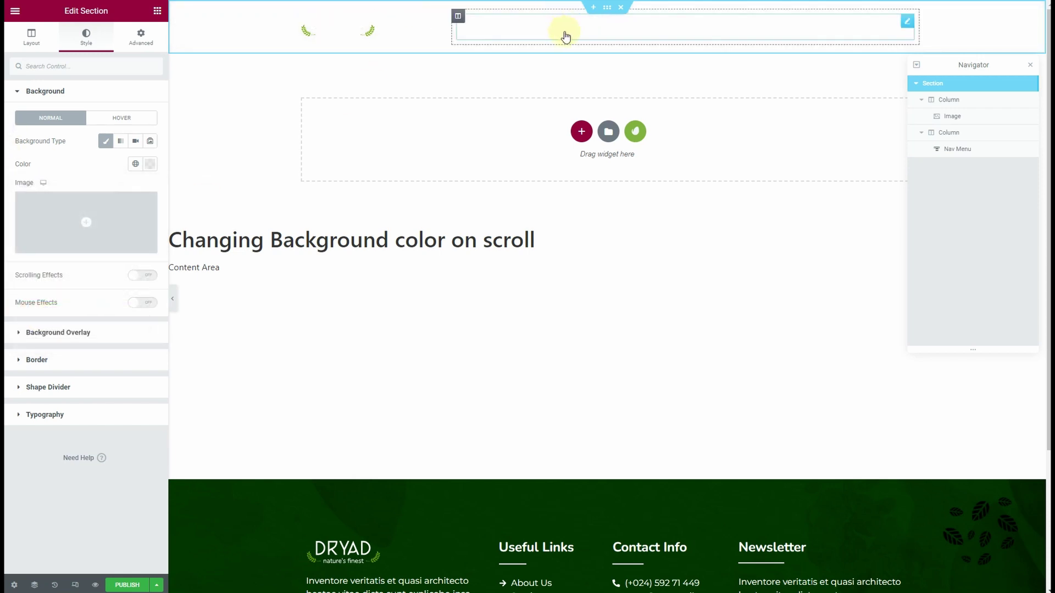
pyautogui.scroll(-1, 519, 98)
pyautogui.scroll(-2, 520, 98)
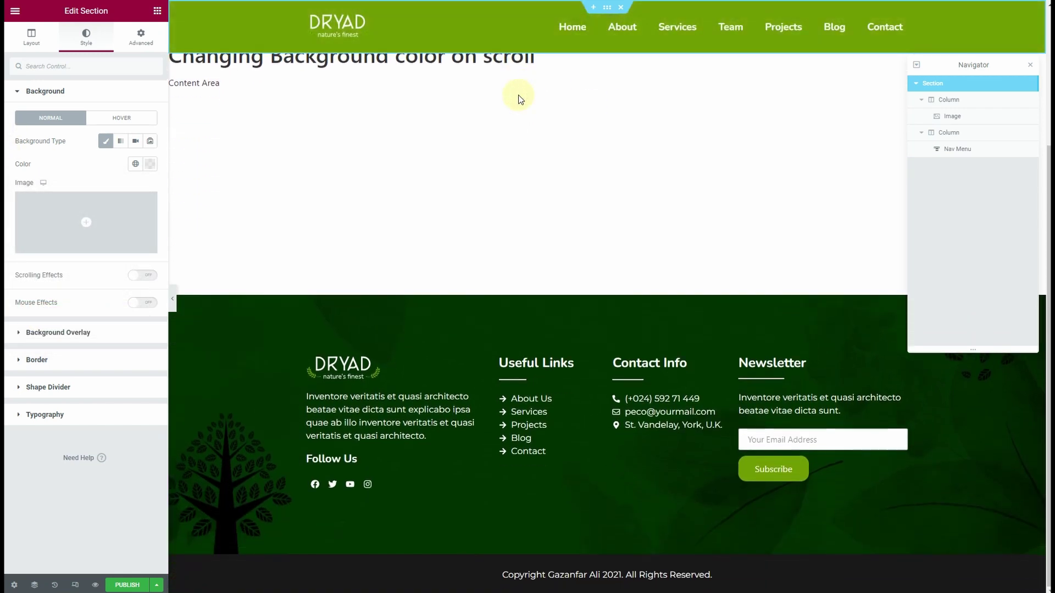
pyautogui.scroll(1, 520, 98)
pyautogui.scroll(-1, 519, 97)
pyautogui.scroll(2, 519, 98)
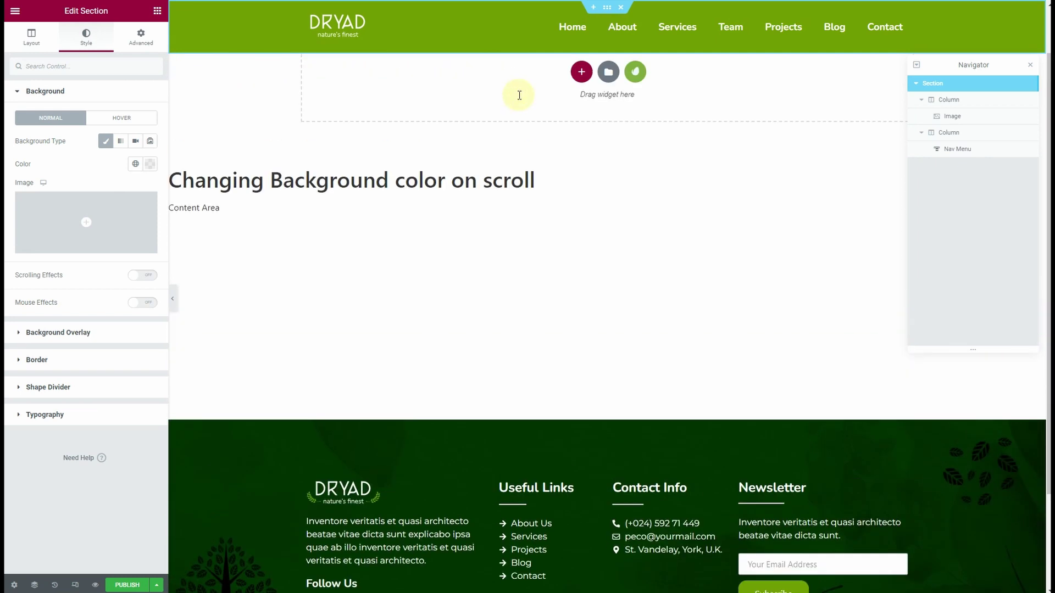
pyautogui.scroll(-1, 519, 98)
pyautogui.scroll(2, 519, 100)
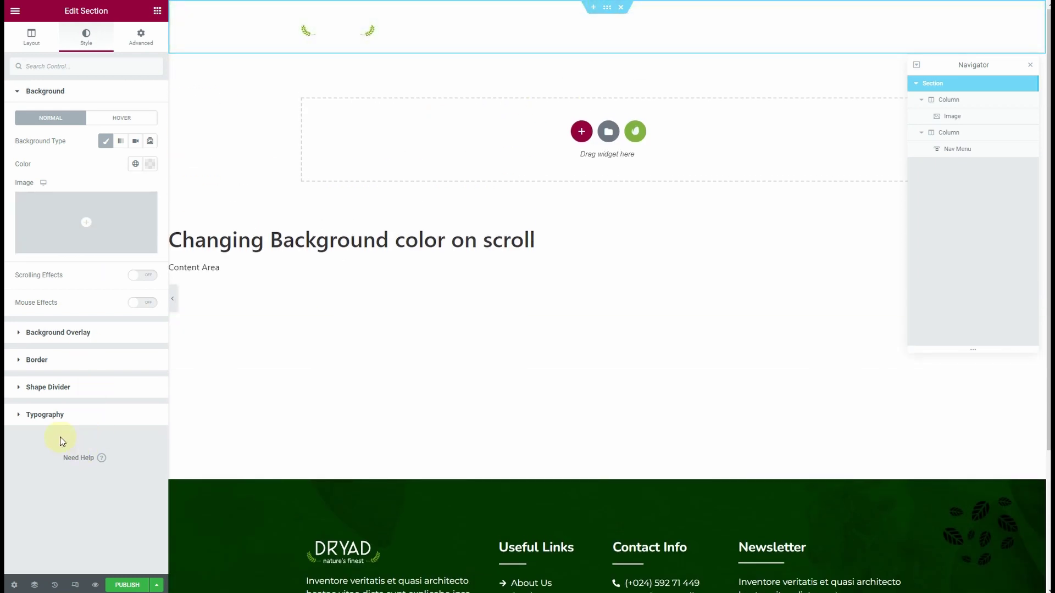
# Inspect the section's Custom CSS, highlighting the #72A603 background and #fff menu text values.
pyautogui.click(149, 42)
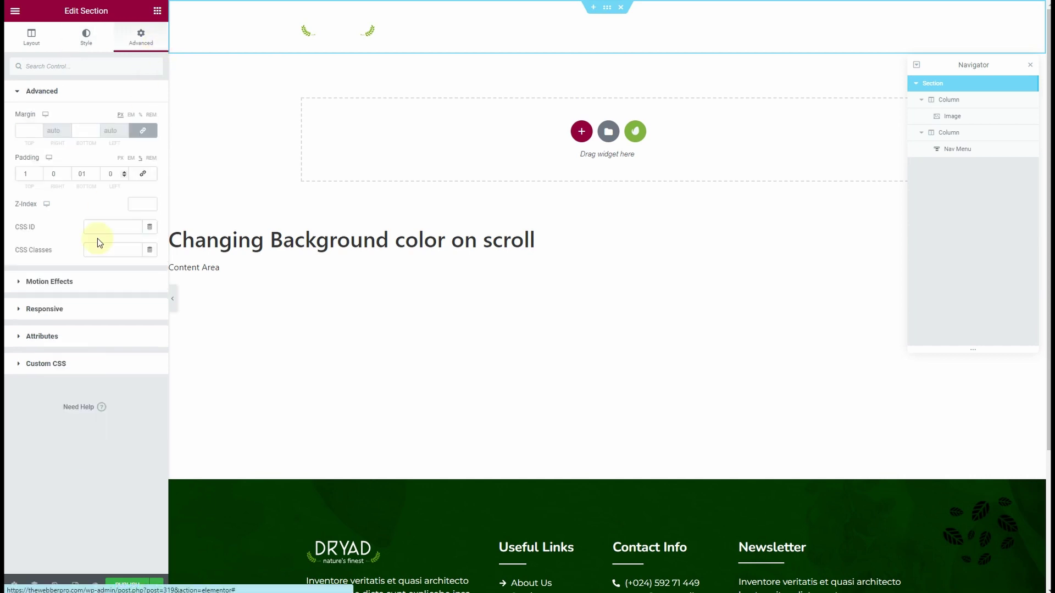
pyautogui.click(61, 364)
pyautogui.moveTo(69, 293); pyautogui.dragTo(108, 300)
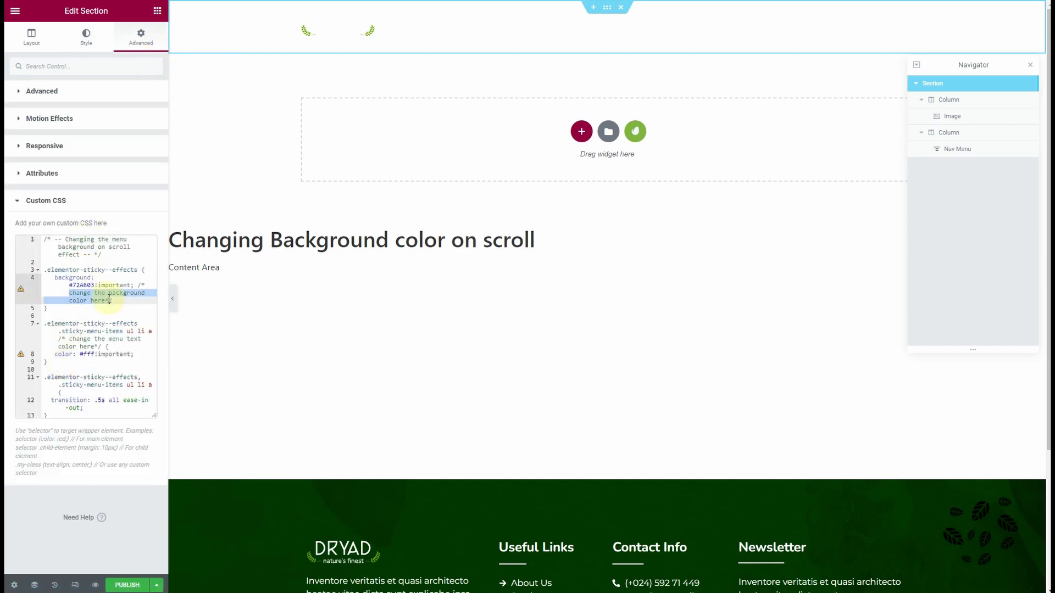
pyautogui.click(93, 285)
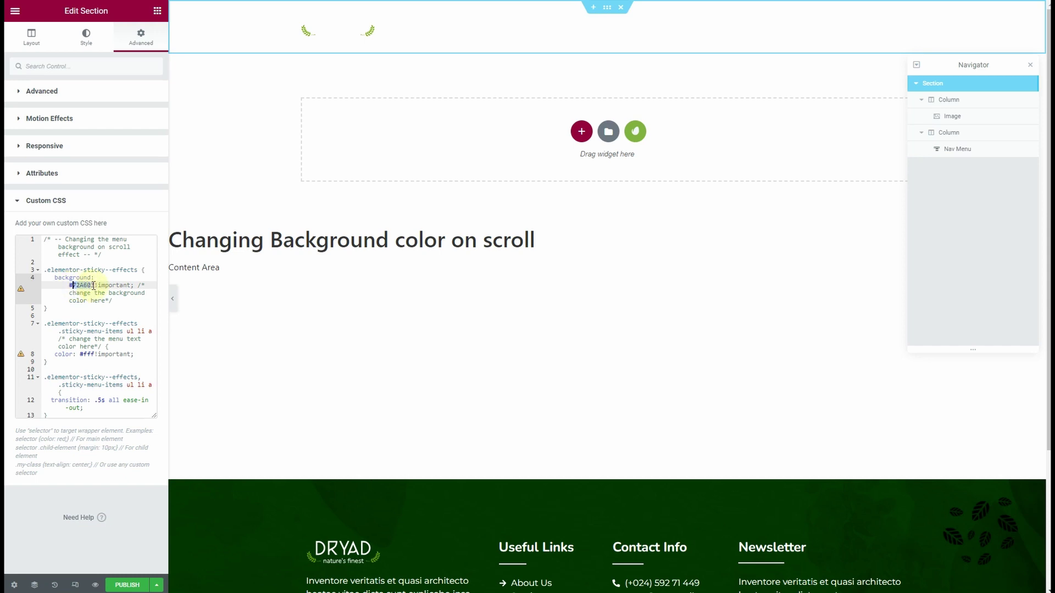
pyautogui.click(94, 355)
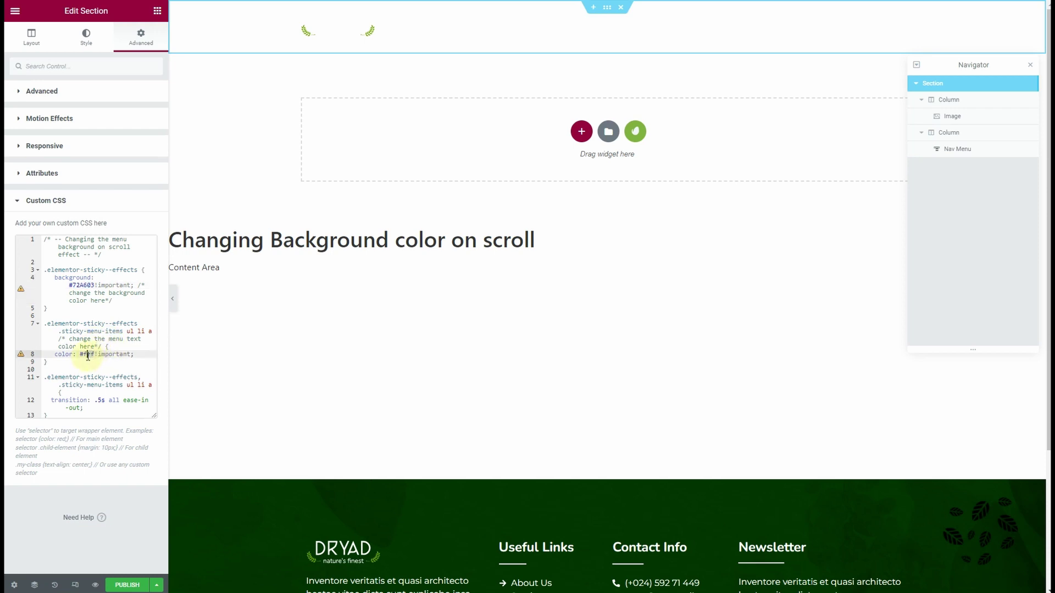
pyautogui.doubleClick(87, 354)
# Unlink and clear the header section's margins, then lower the top margin to -5.
pyautogui.click(86, 96)
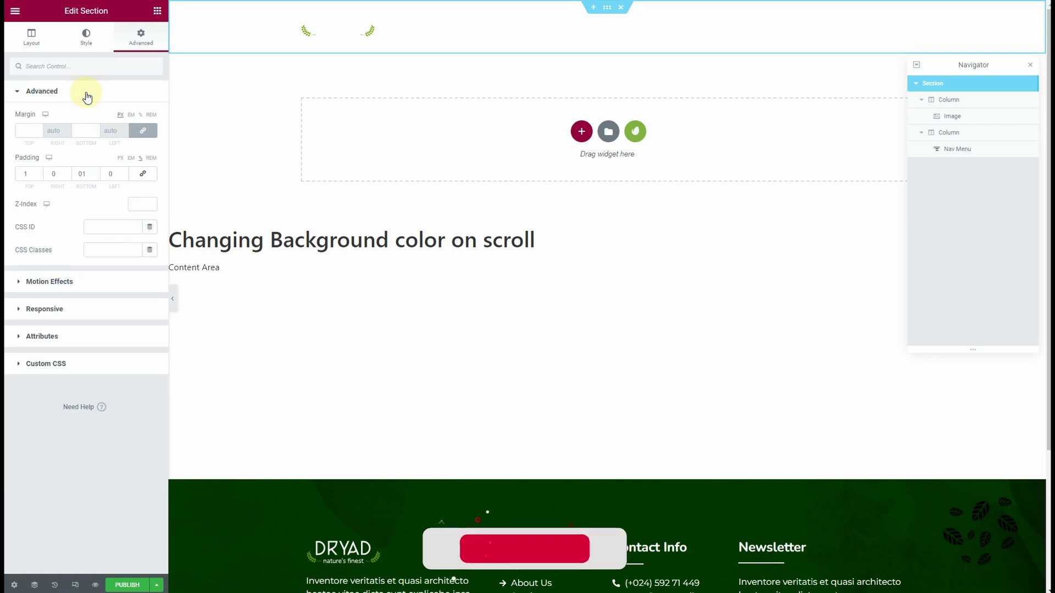
pyautogui.click(145, 131)
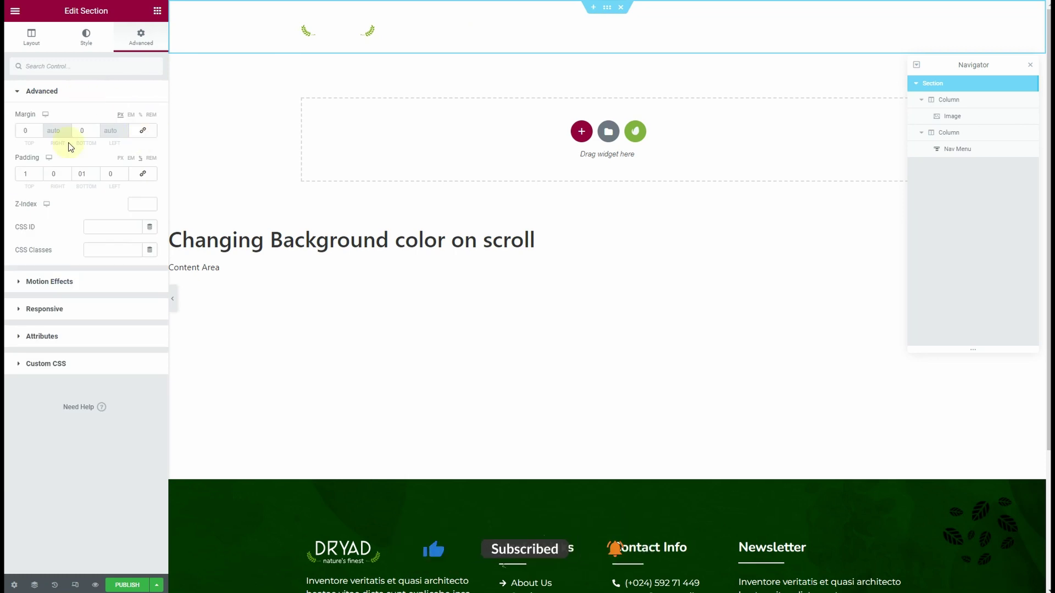
pyautogui.click(141, 115)
pyautogui.click(39, 133)
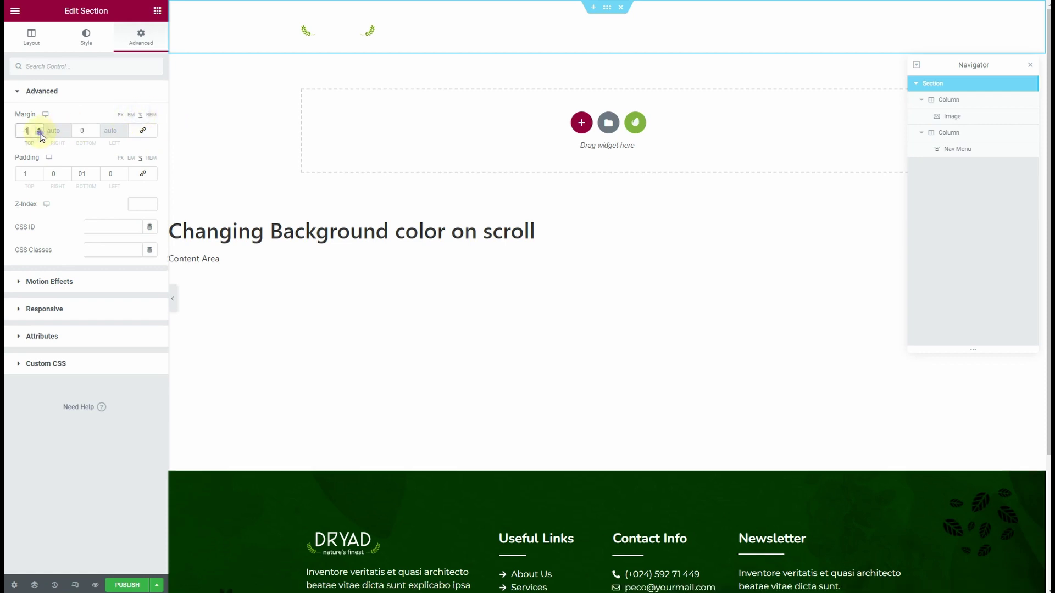
pyautogui.click(39, 134)
pyautogui.click(39, 134)
pyautogui.click(39, 133)
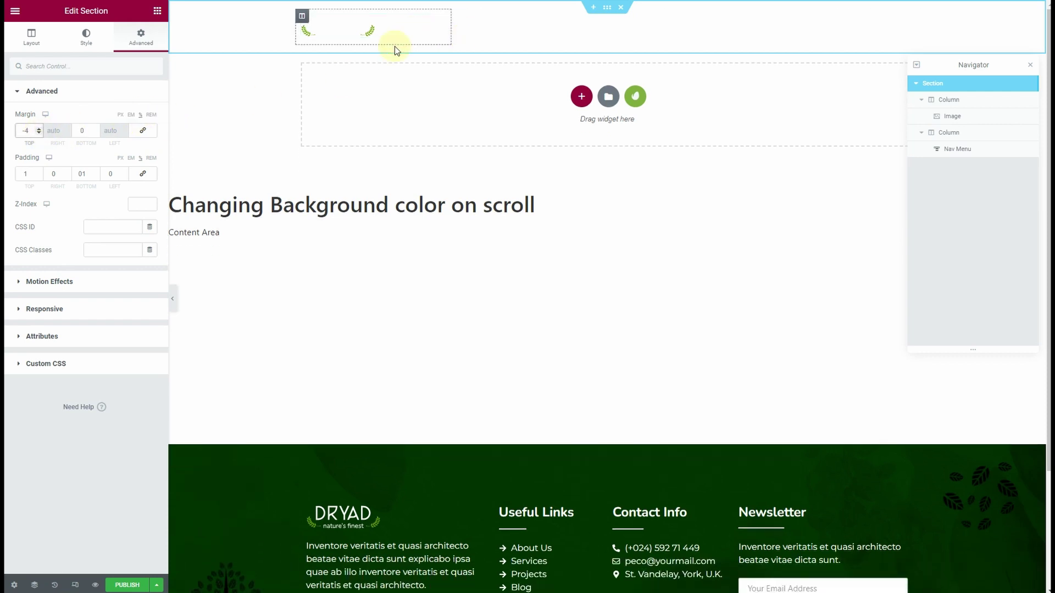
pyautogui.click(39, 133)
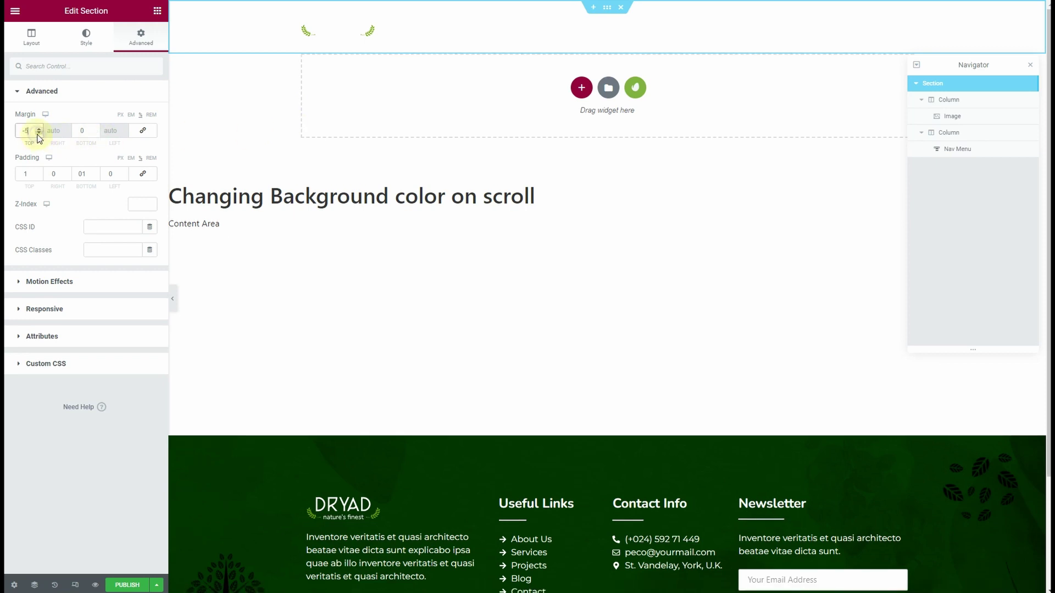
# Publish the header template with an Include Entire Site condition and exit to the dashboard.
pyautogui.click(127, 586)
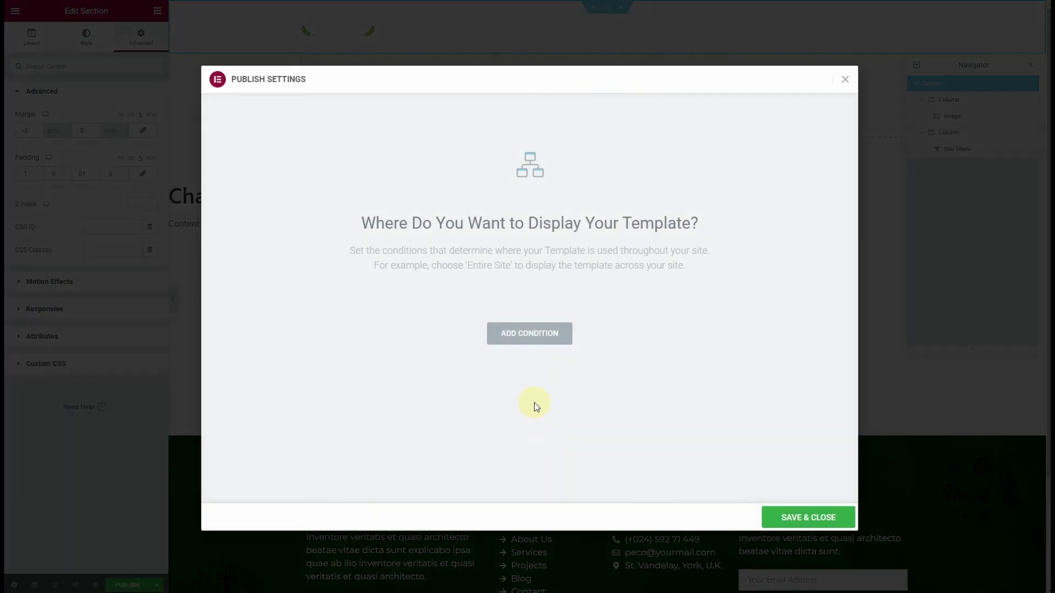
pyautogui.click(529, 332)
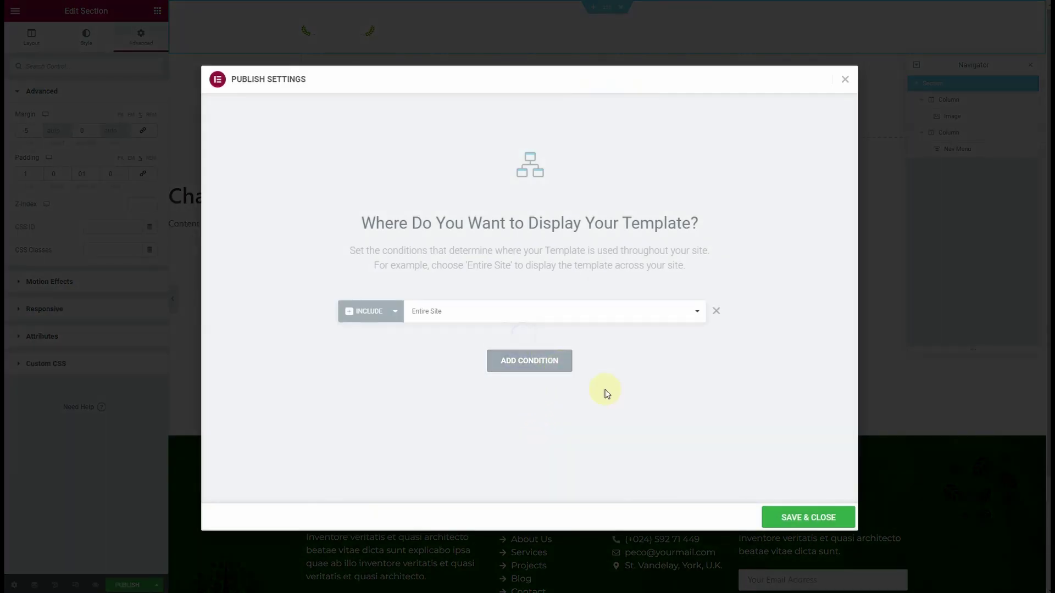
pyautogui.click(790, 517)
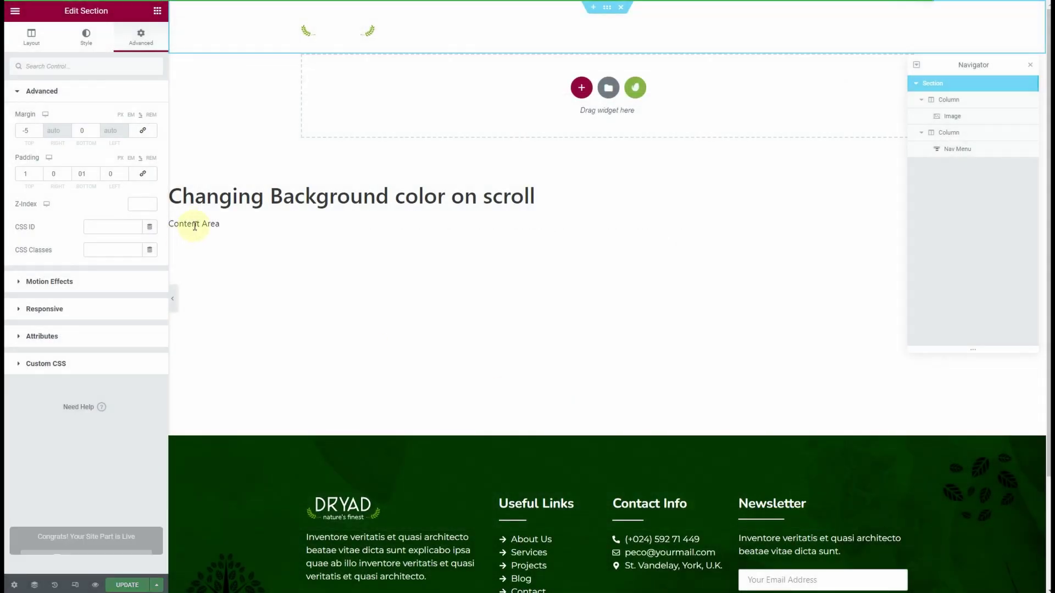
pyautogui.click(15, 11)
pyautogui.click(72, 202)
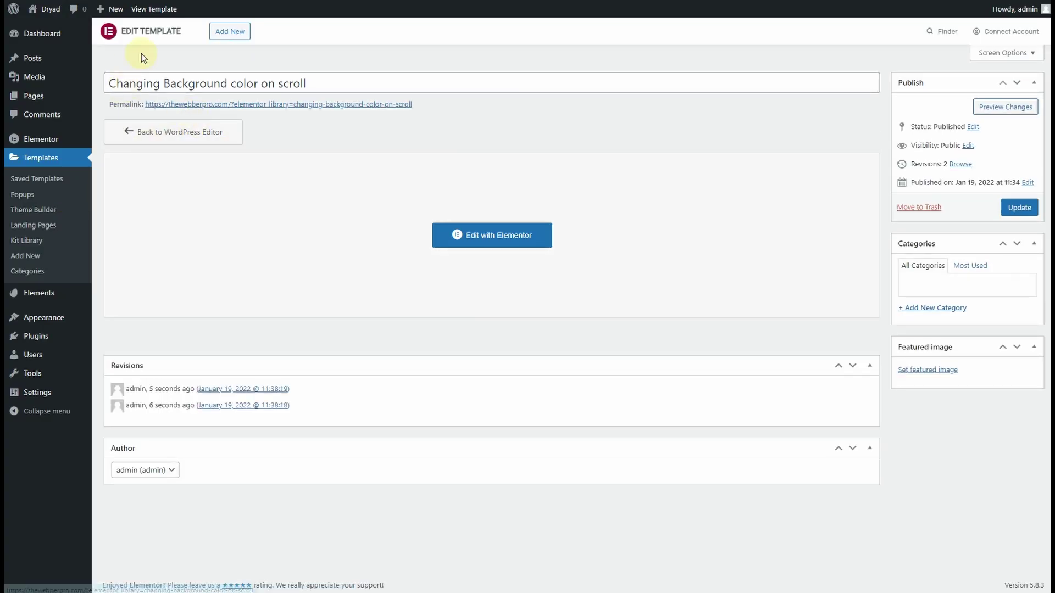
# In Theme Builder, remove the Entire Site condition from the 'Changing Logos on scoll' header.
pyautogui.click(41, 210)
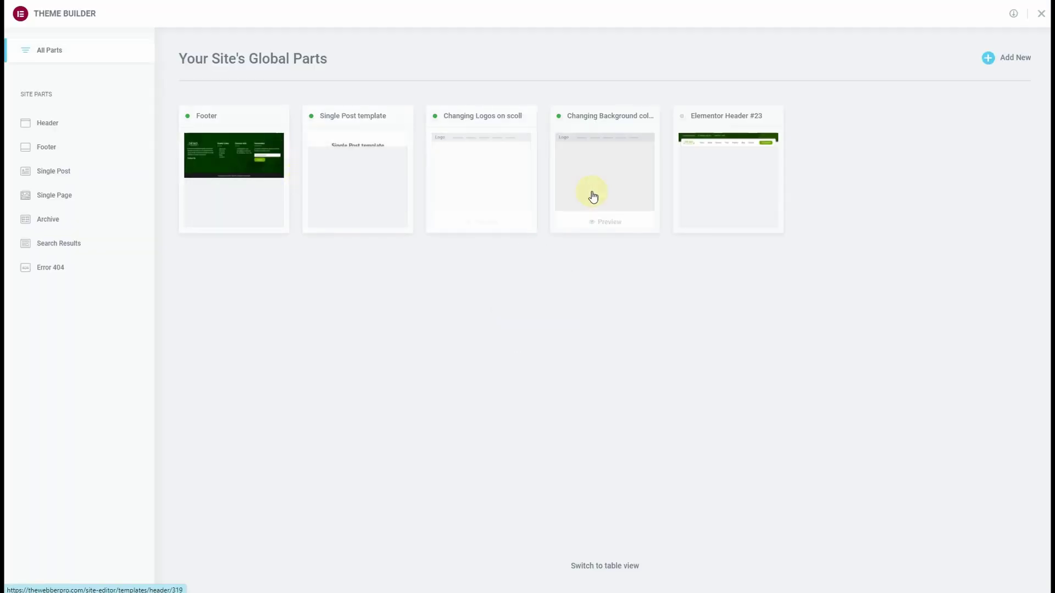
pyautogui.moveTo(367, 190)
pyautogui.moveTo(738, 191)
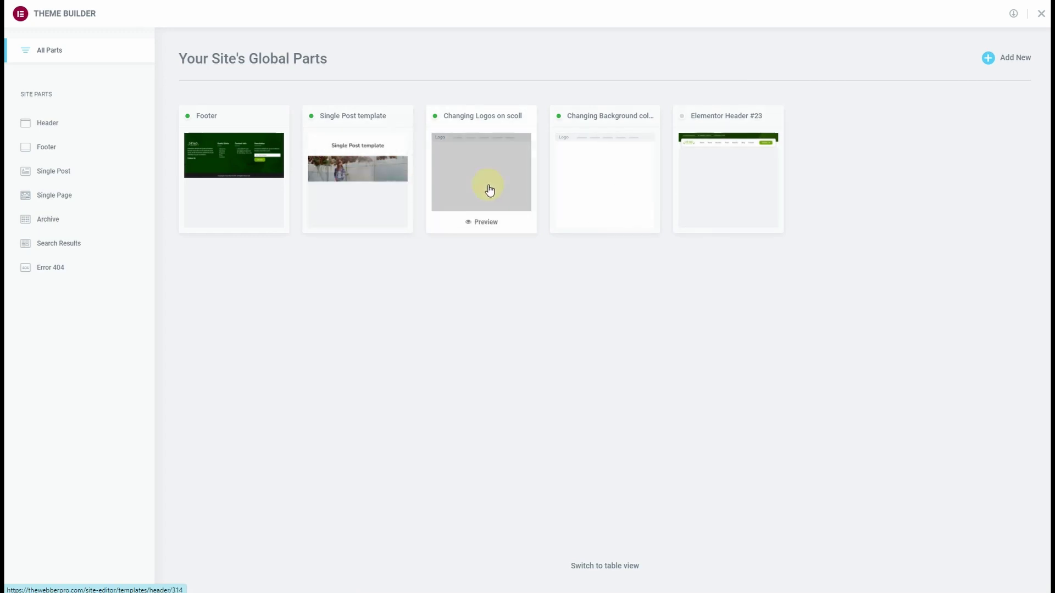
pyautogui.click(597, 186)
pyautogui.scroll(-1, 375, 193)
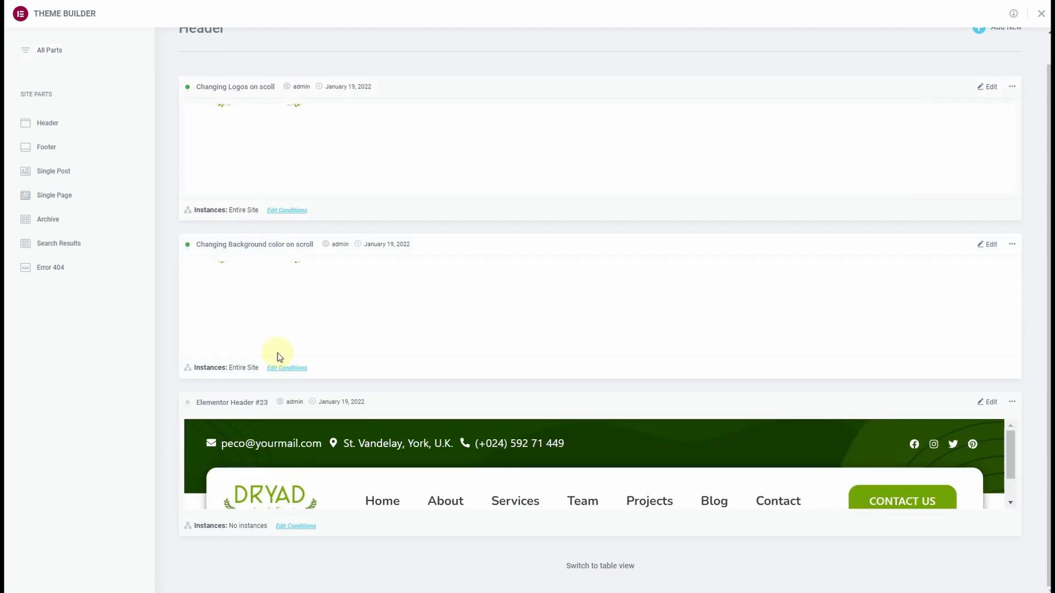
pyautogui.click(295, 210)
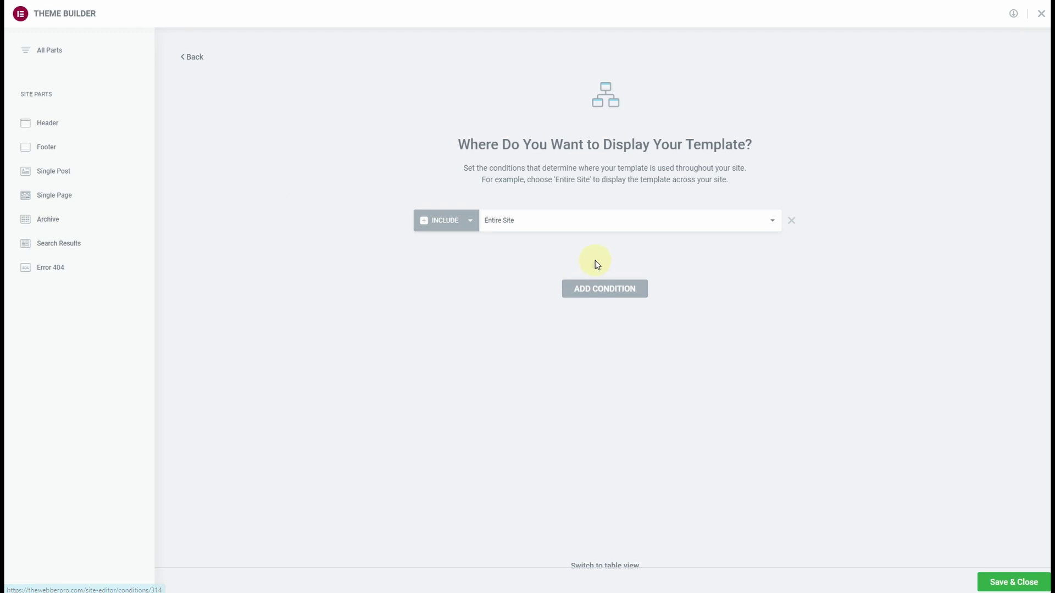
pyautogui.click(801, 223)
pyautogui.click(1012, 582)
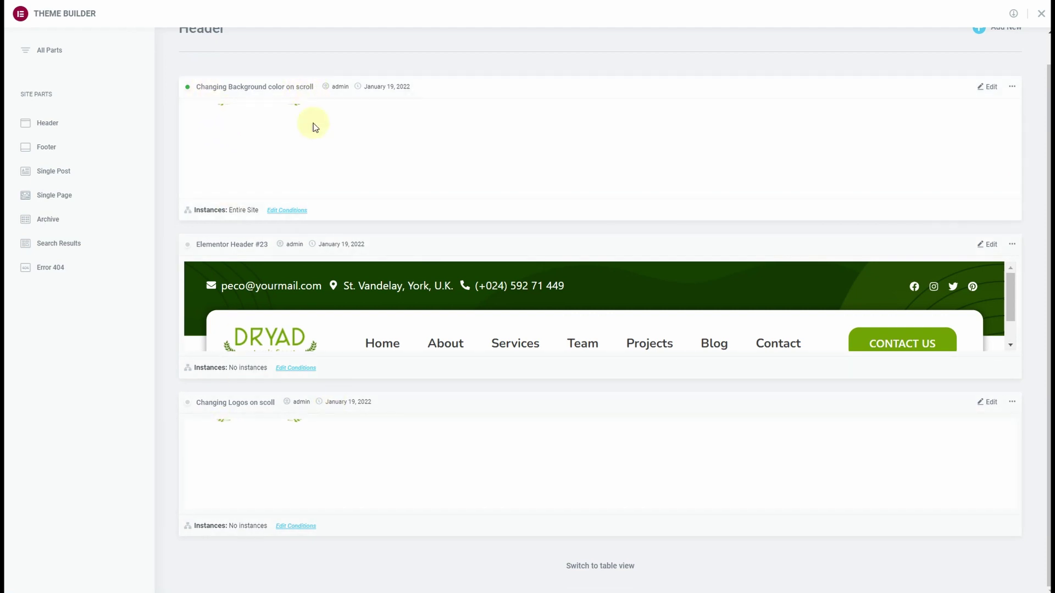
# Confirm the 'Changing Background color on scroll' header's conditions and close Theme Builder.
pyautogui.click(295, 209)
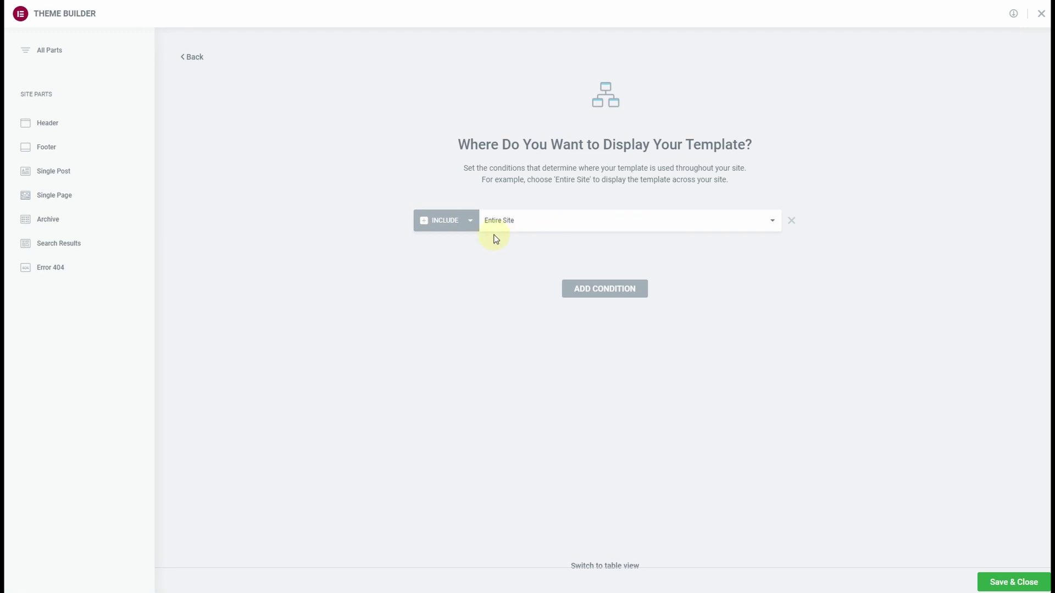
pyautogui.click(1023, 581)
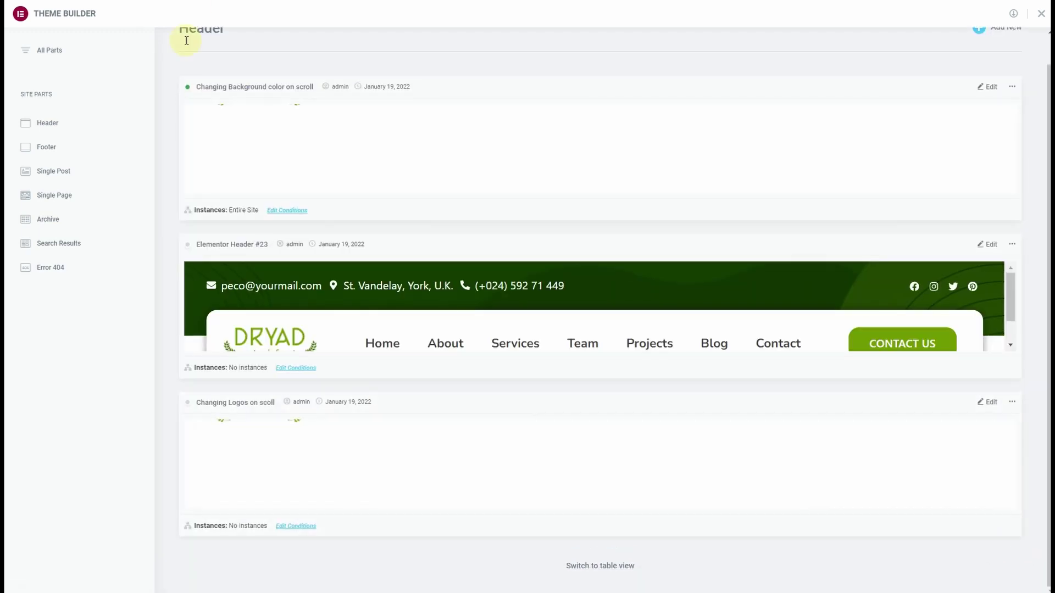
pyautogui.click(1041, 14)
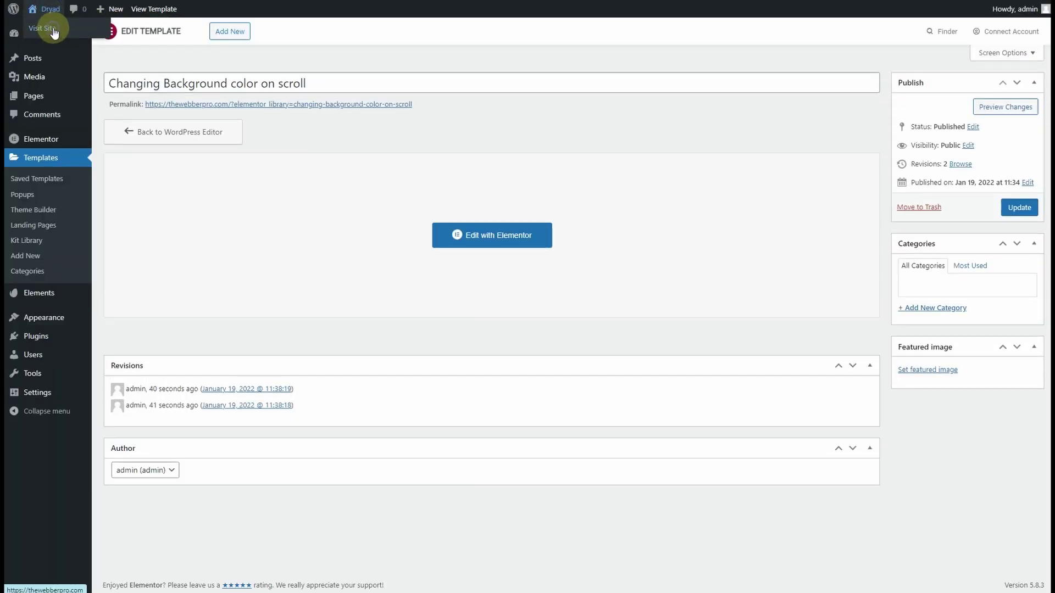
pyautogui.click(48, 15)
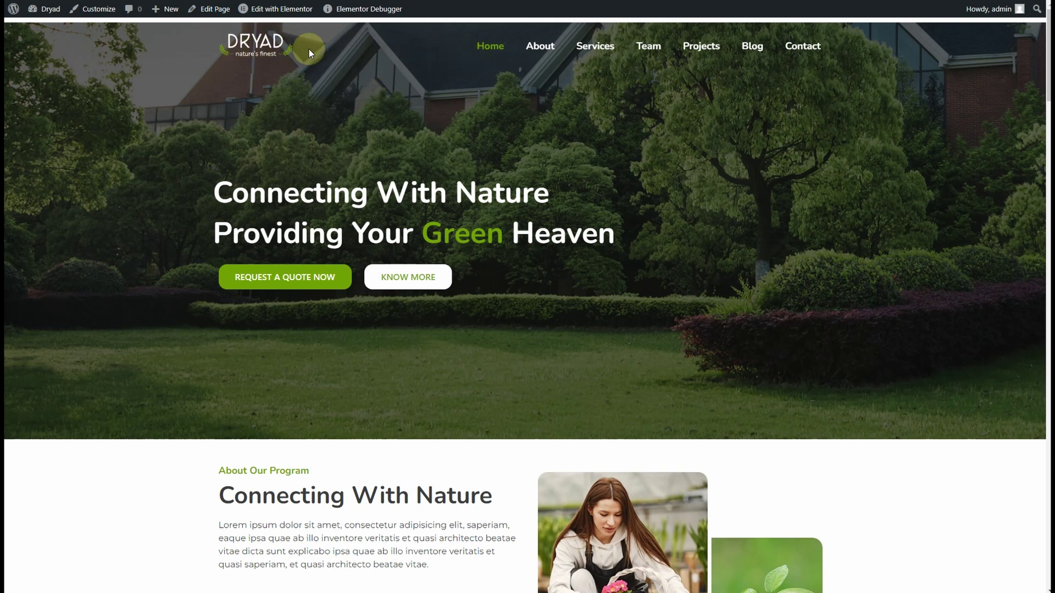
pyautogui.scroll(-3, 325, 119)
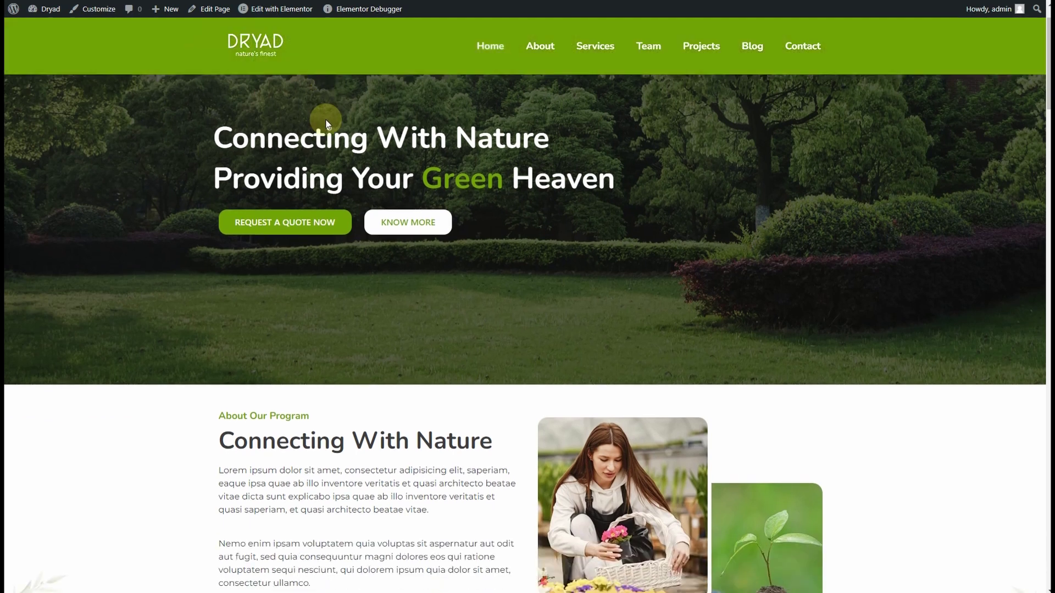
pyautogui.scroll(-2, 325, 124)
pyautogui.scroll(5, 326, 124)
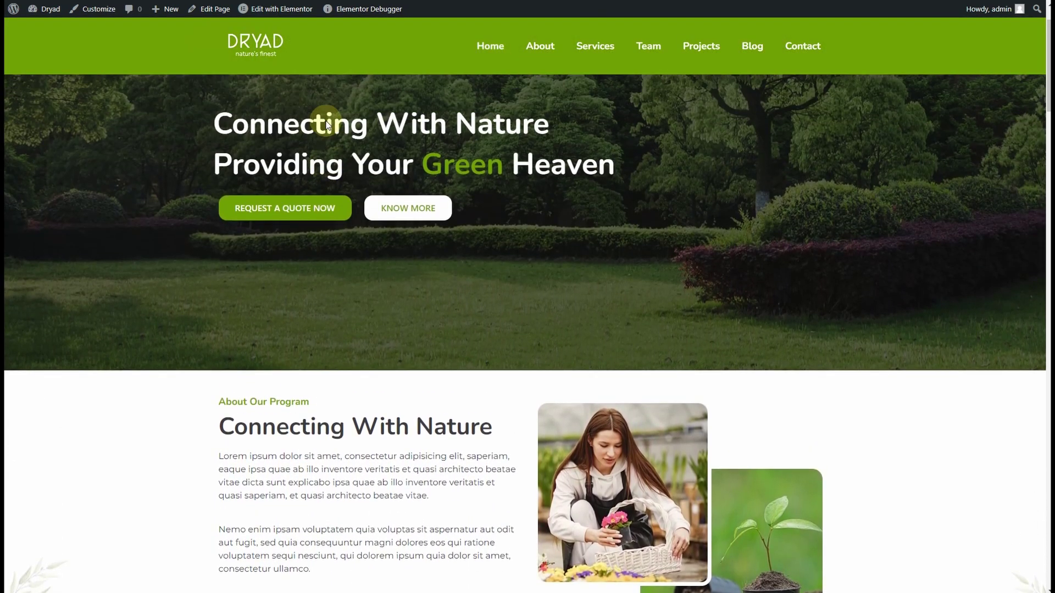
pyautogui.scroll(-2, 325, 123)
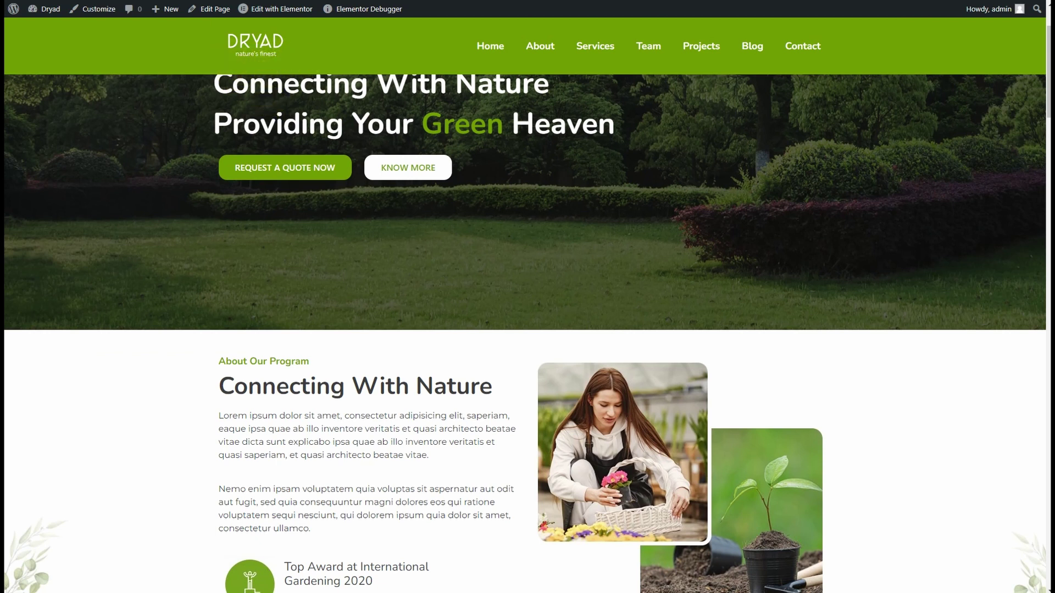
pyautogui.scroll(2, 378, 115)
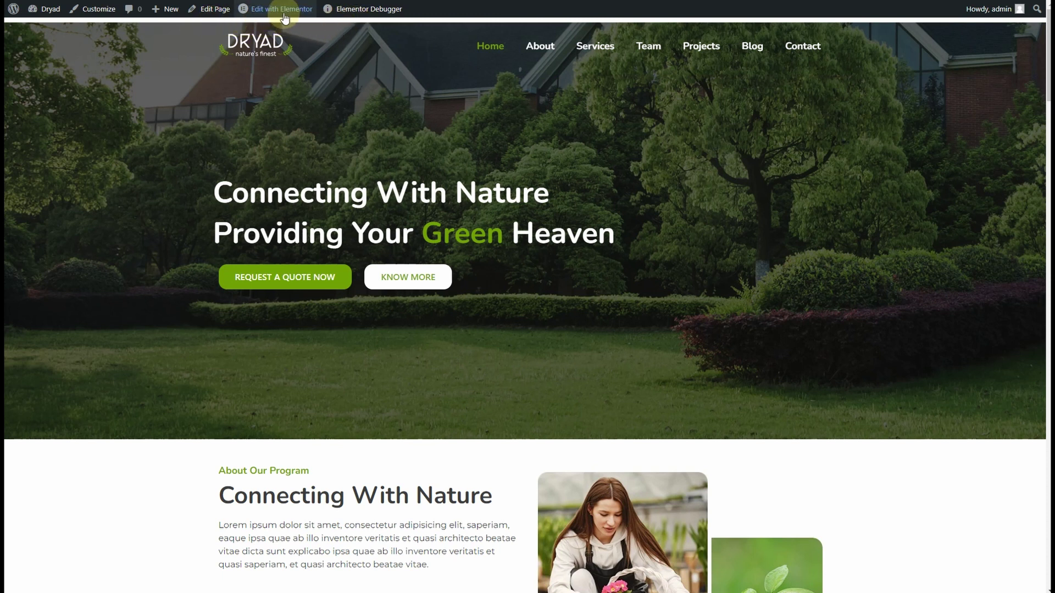
# Open the 'Changing Background color on scroll' template in Elementor and set the section's top margin to -6.
pyautogui.moveTo(283, 10)
pyautogui.click(281, 46)
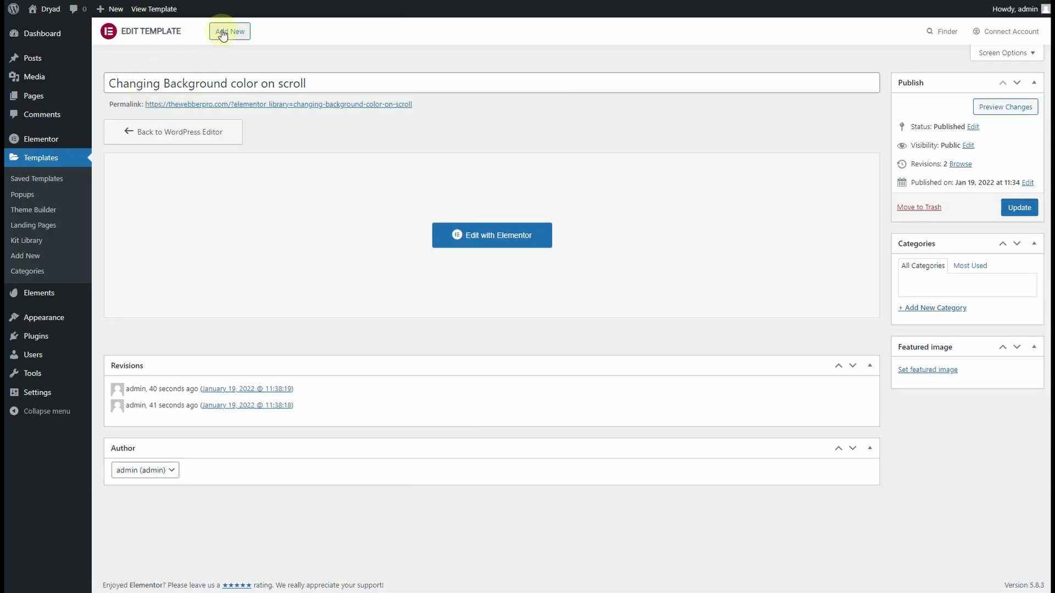
pyautogui.click(501, 243)
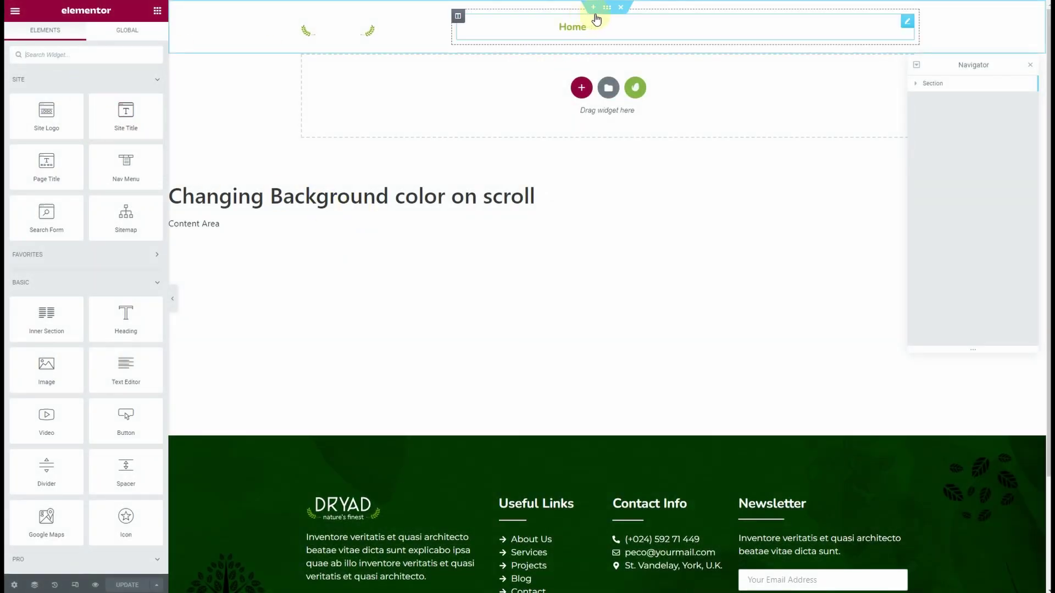
pyautogui.click(606, 10)
pyautogui.click(144, 36)
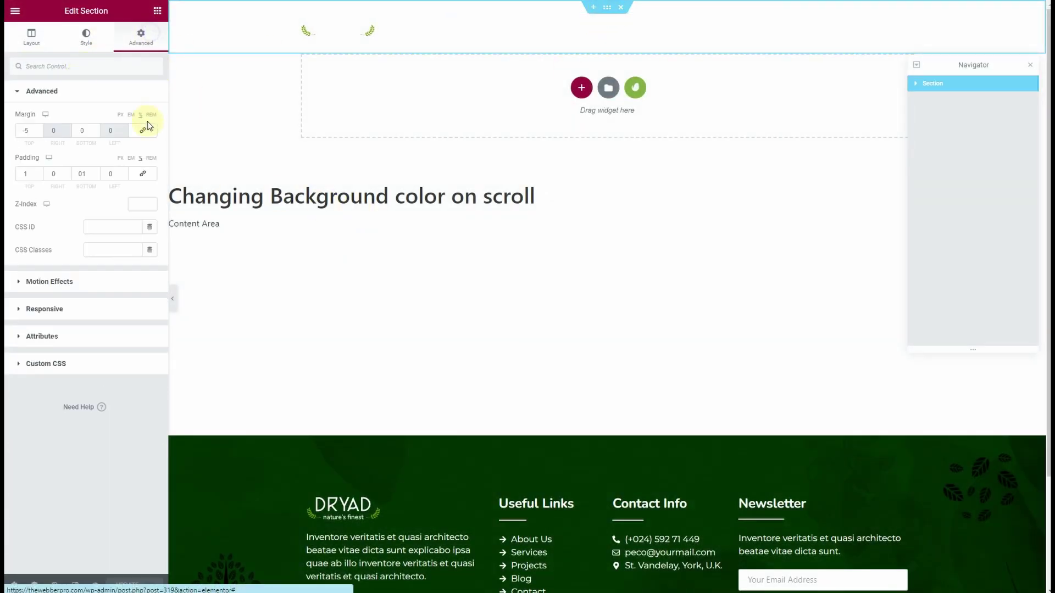
pyautogui.click(33, 135)
pyautogui.click(39, 133)
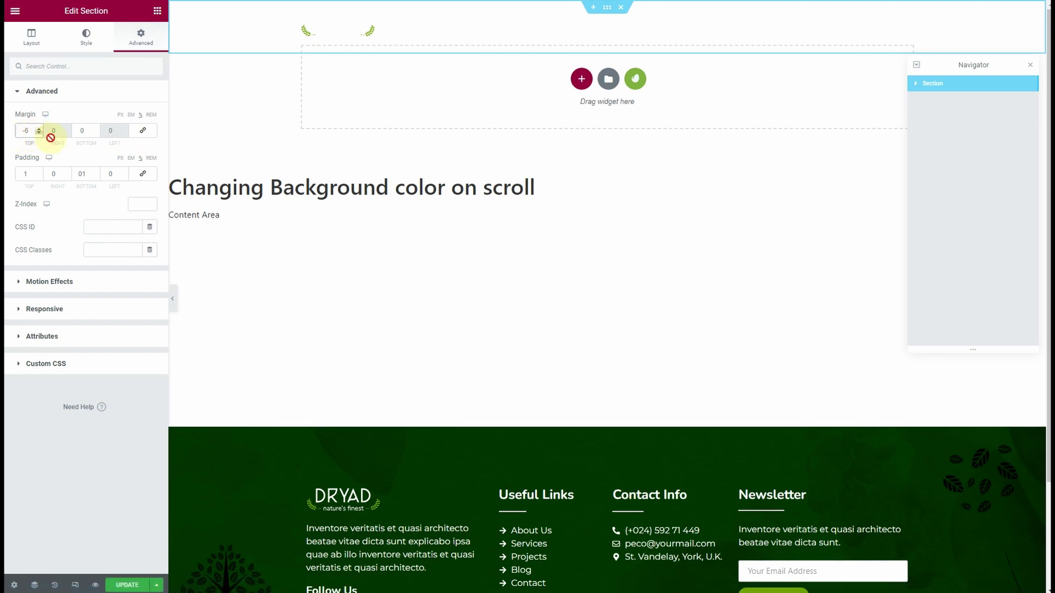
# Set the section's top and bottom padding to 10 px and update the template.
pyautogui.click(121, 159)
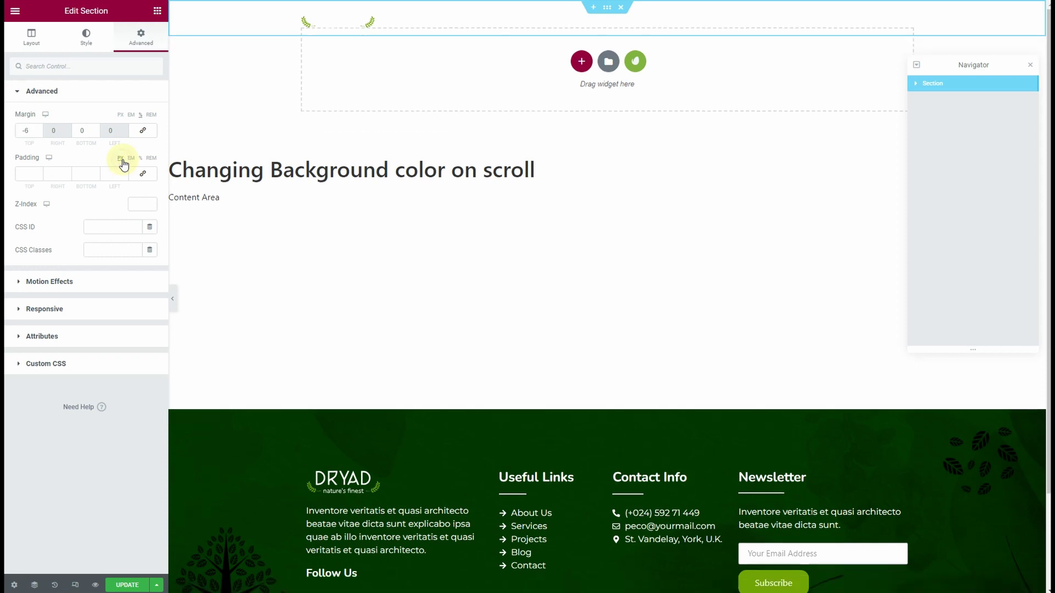
pyautogui.click(27, 172)
pyautogui.write('10')
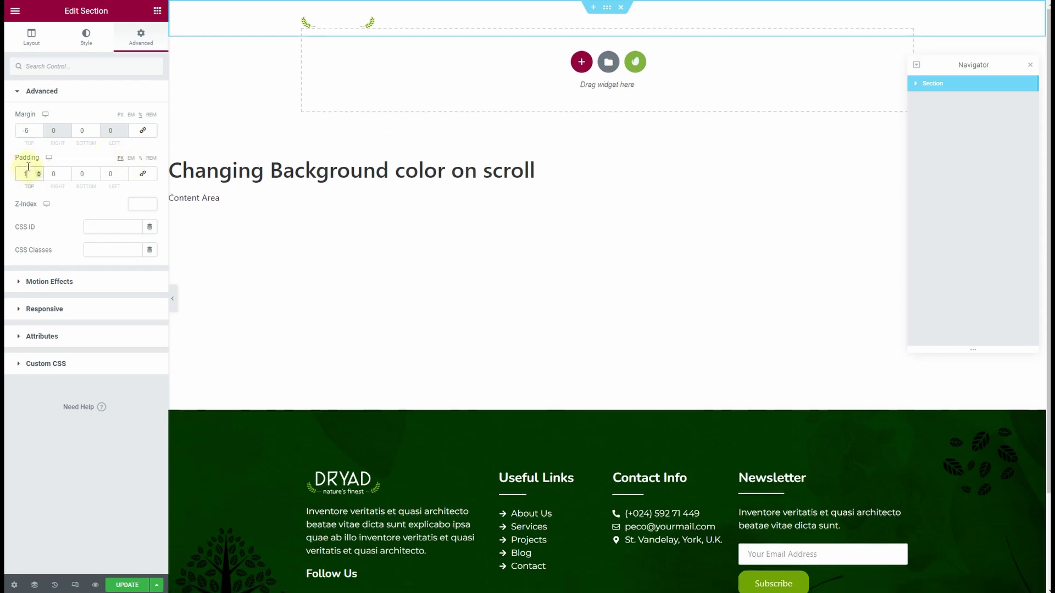
pyautogui.click(82, 172)
pyautogui.write('10')
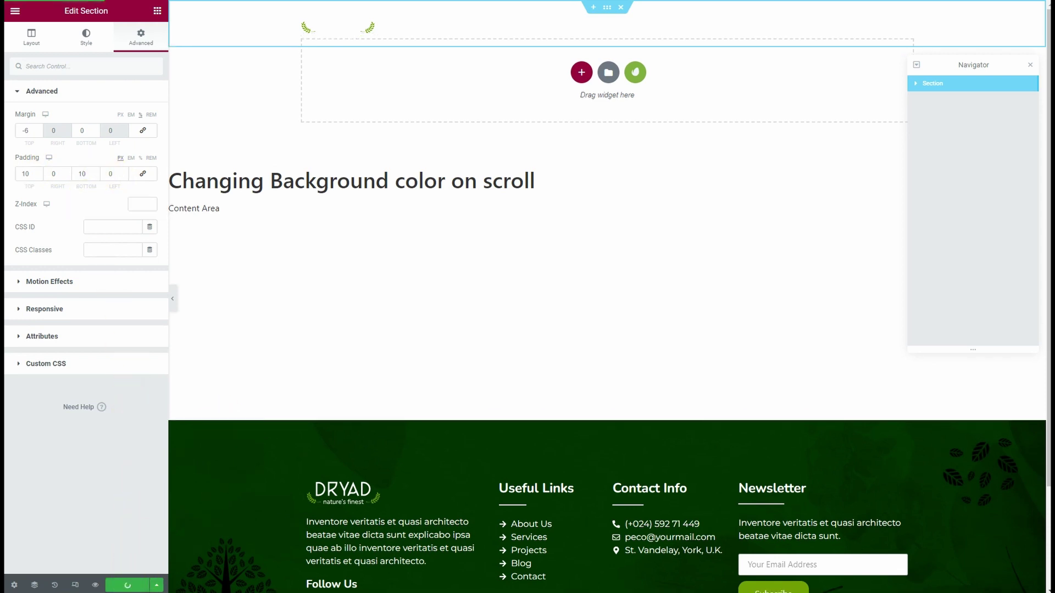
pyautogui.click(129, 584)
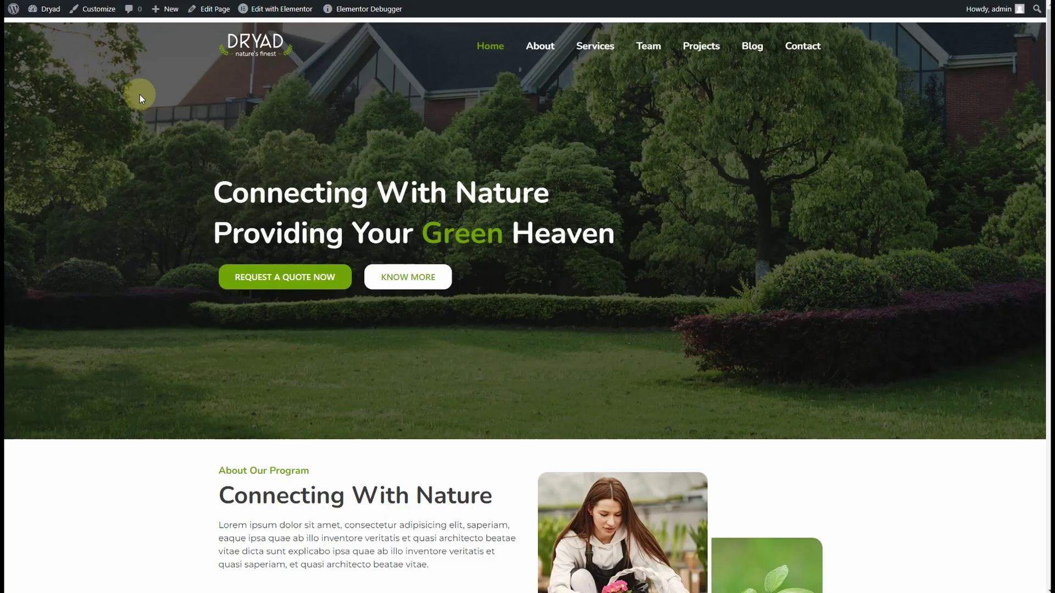
# Reload the live front page and scroll to check that the header turns solid green.
pyautogui.press('F5')
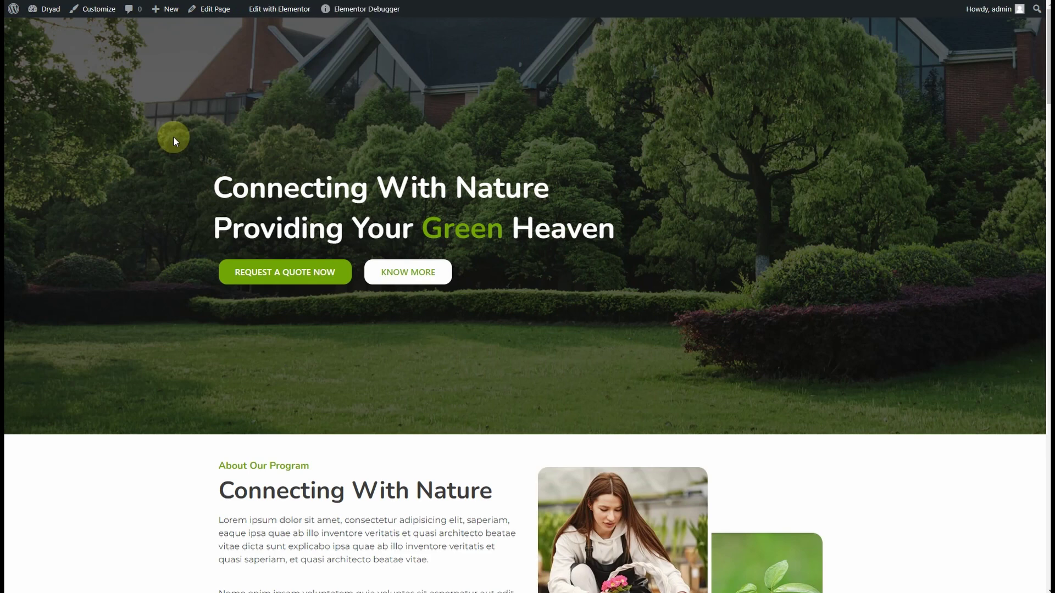
pyautogui.scroll(-5, 213, 162)
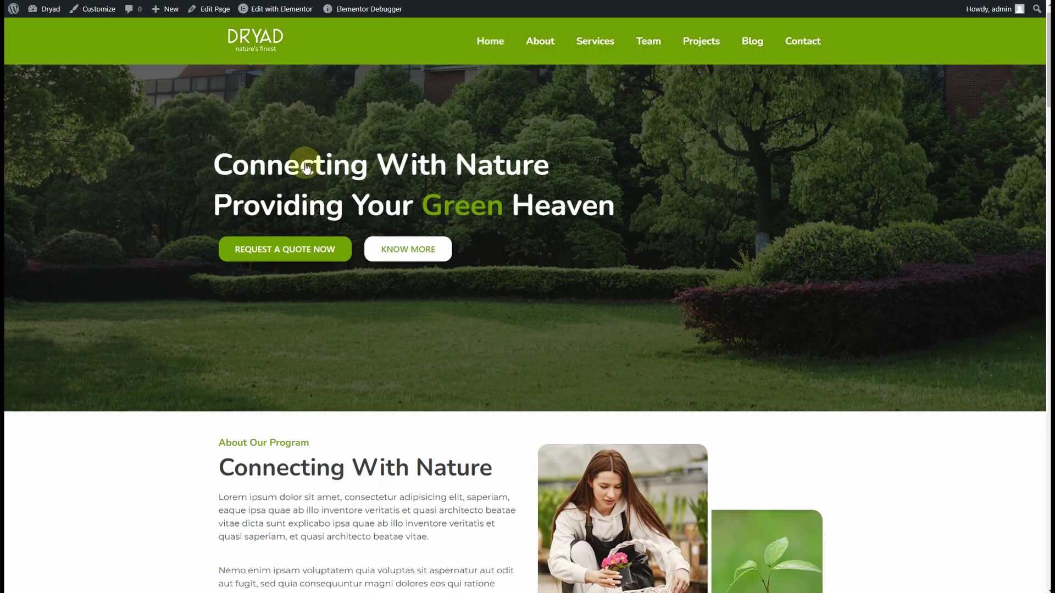
pyautogui.scroll(5, 303, 164)
pyautogui.scroll(-5, 117, 106)
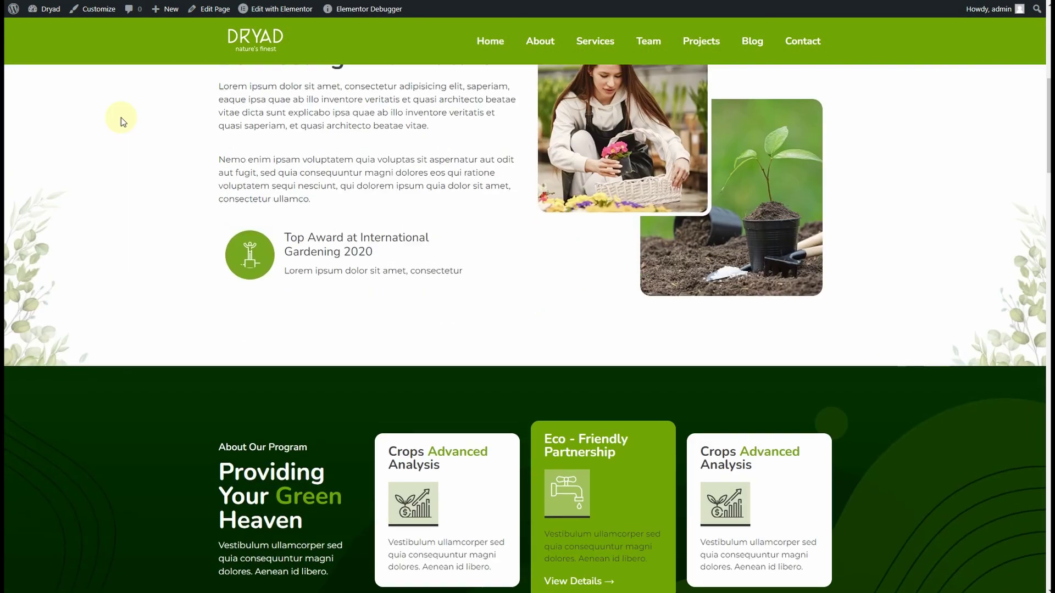
pyautogui.scroll(5, 120, 117)
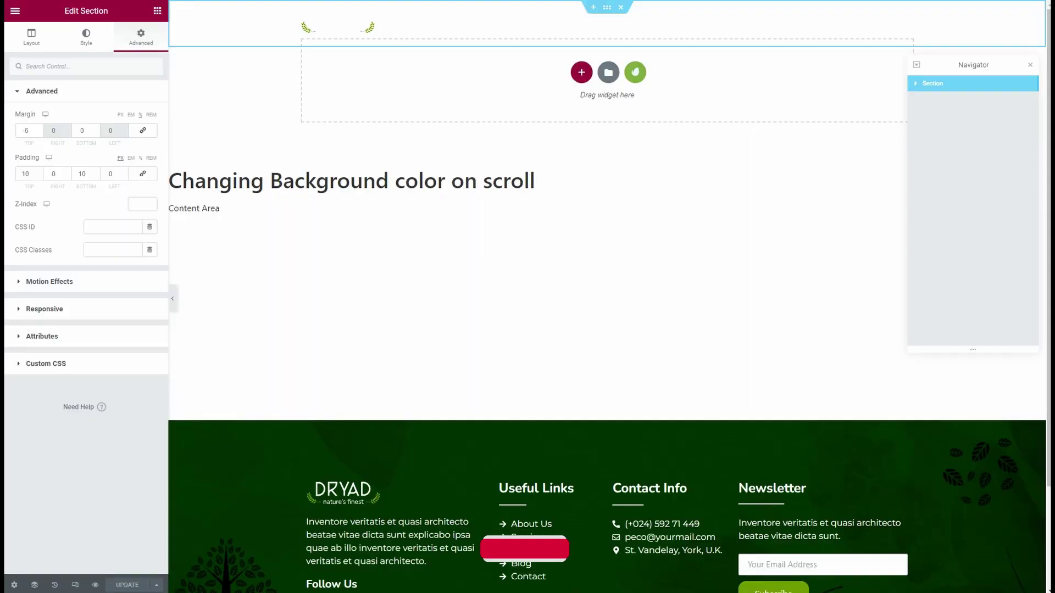
pyautogui.click(39, 128)
# Change the header's top margin from -6 back to -5, update, and reload the Dryad homepage.
pyautogui.click(39, 128)
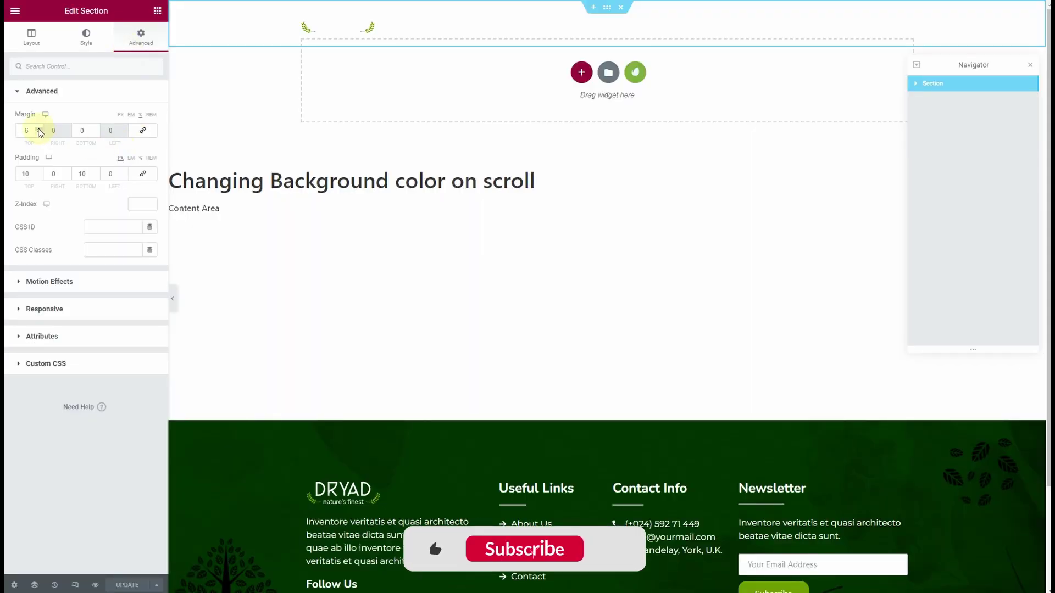
pyautogui.click(127, 584)
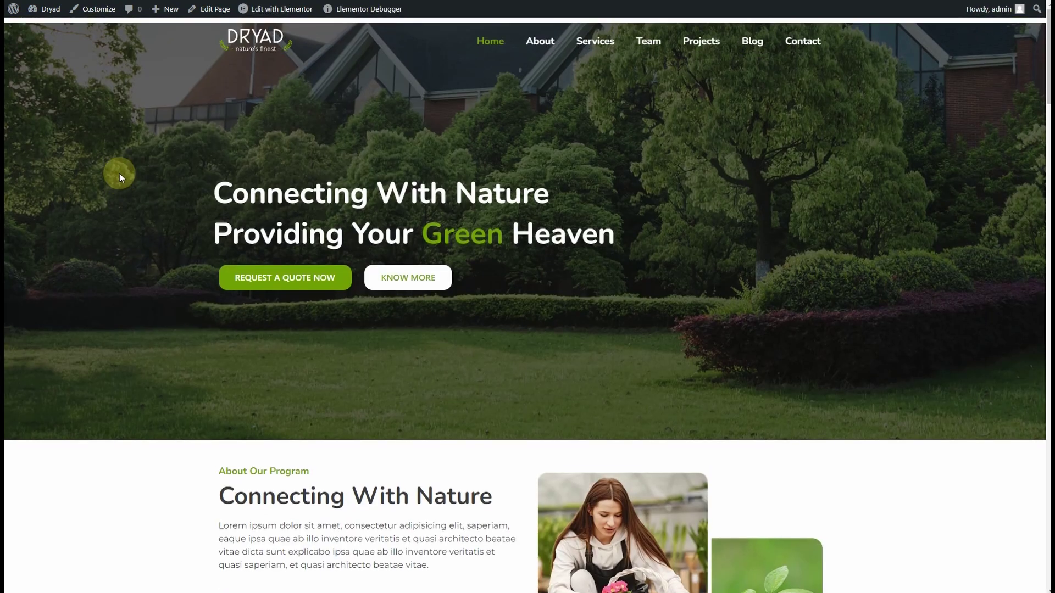
pyautogui.scroll(-1, 119, 173)
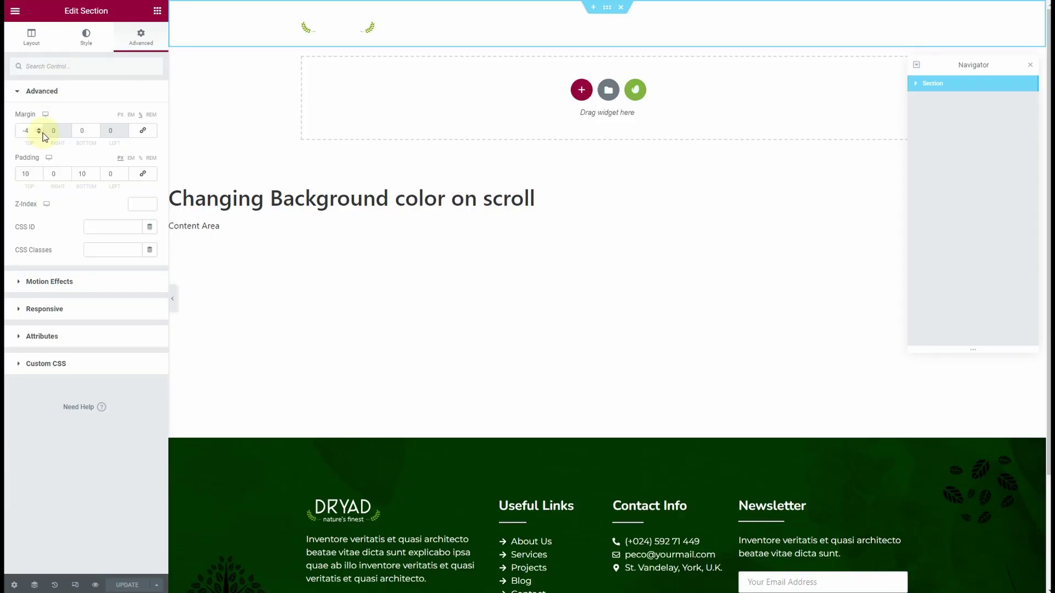
pyautogui.click(38, 132)
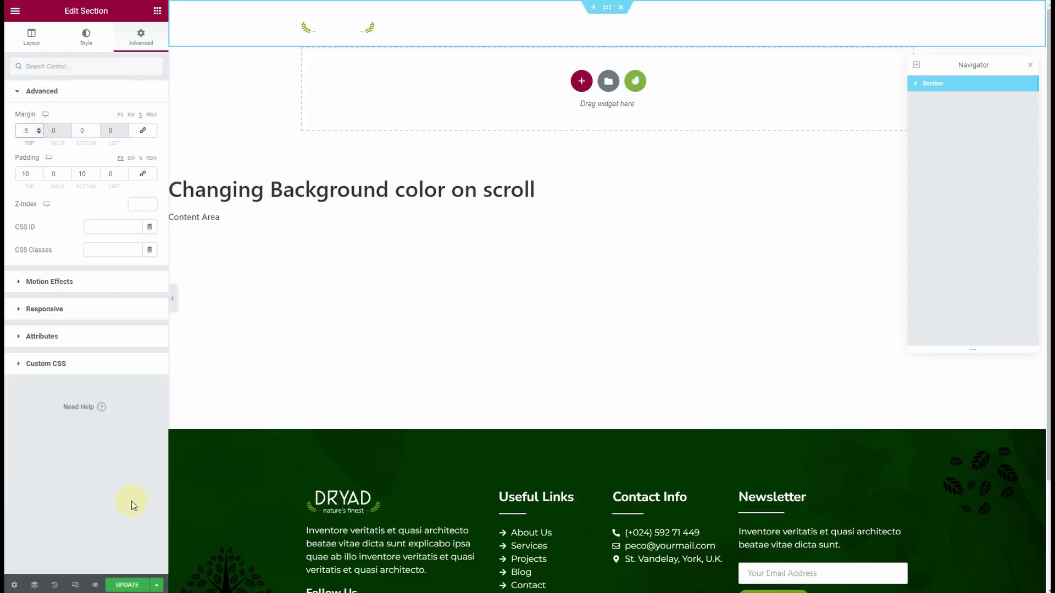
pyautogui.click(127, 585)
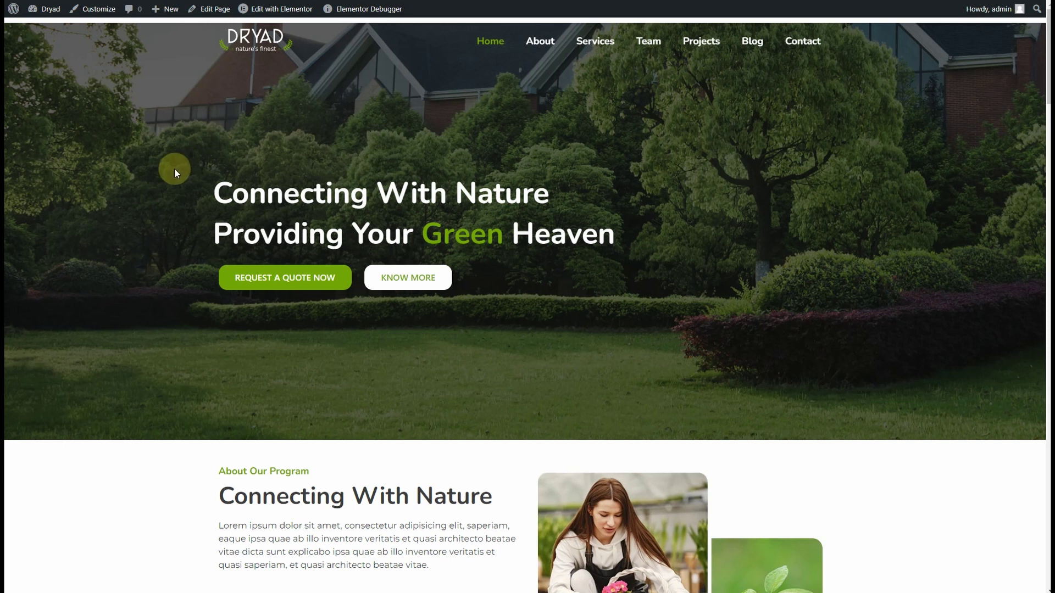
pyautogui.press('F5')
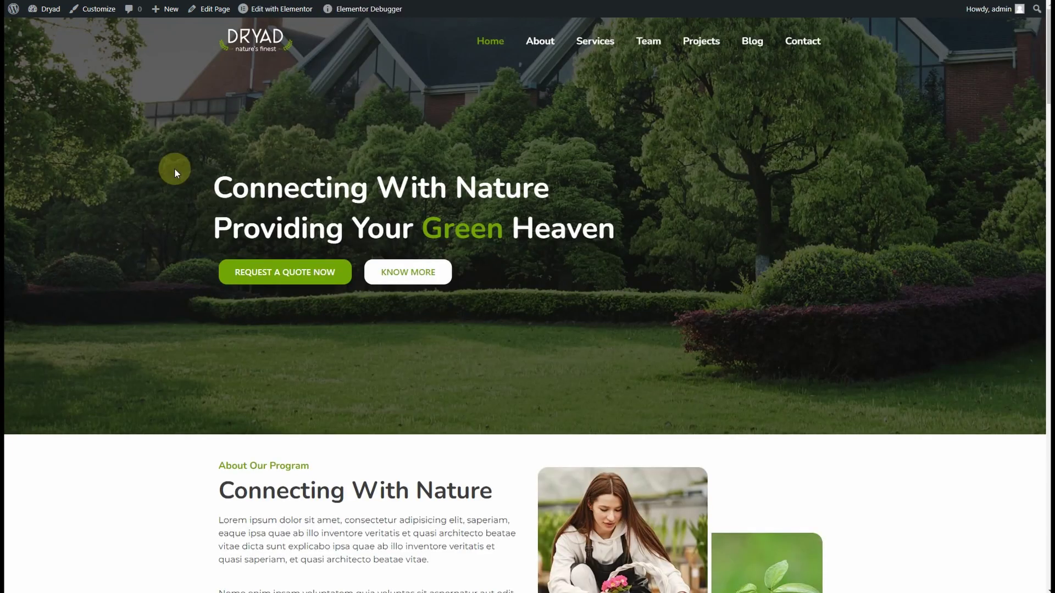
pyautogui.press('F5')
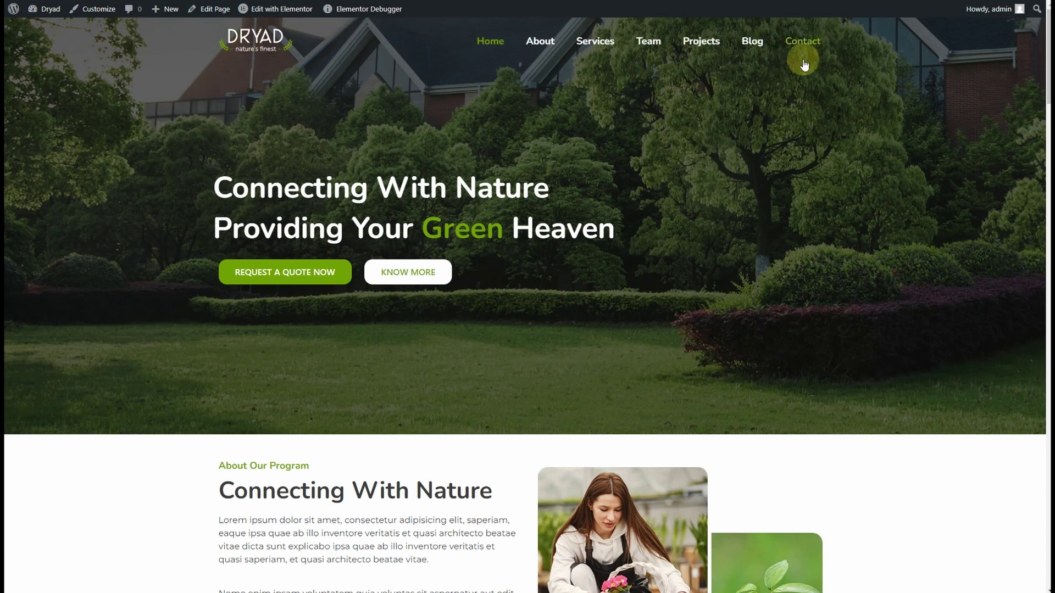
pyautogui.scroll(-4, 277, 164)
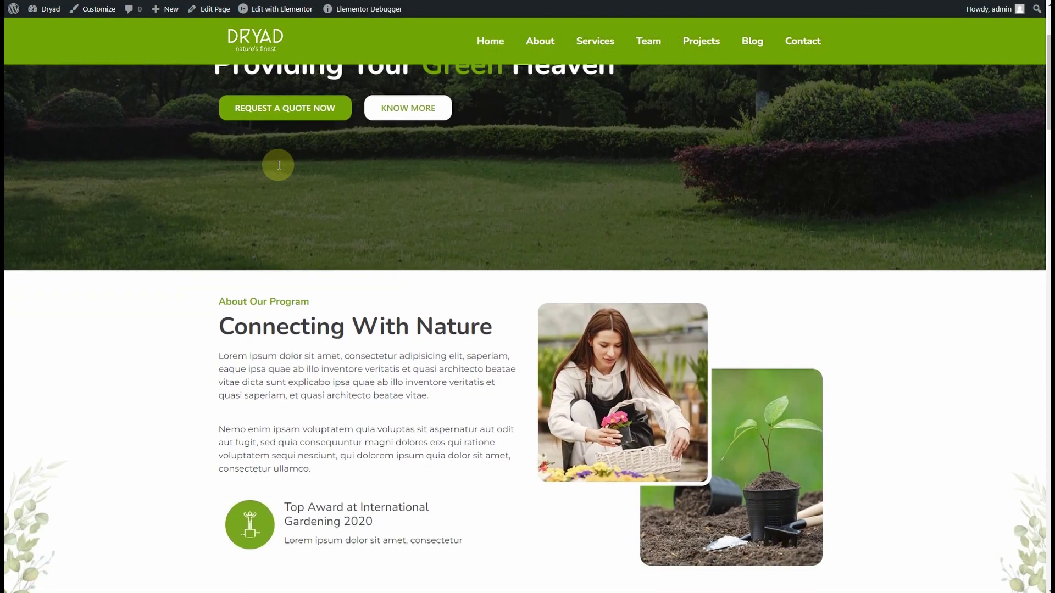
pyautogui.scroll(-2, 279, 166)
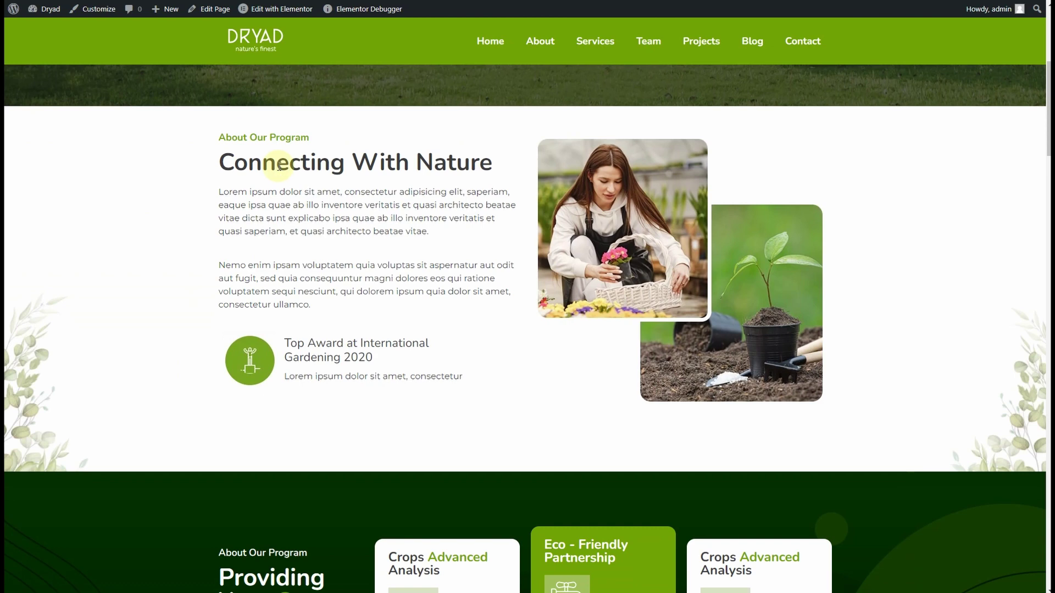
pyautogui.scroll(-2, 278, 166)
pyautogui.scroll(1, 279, 166)
pyautogui.scroll(6, 279, 168)
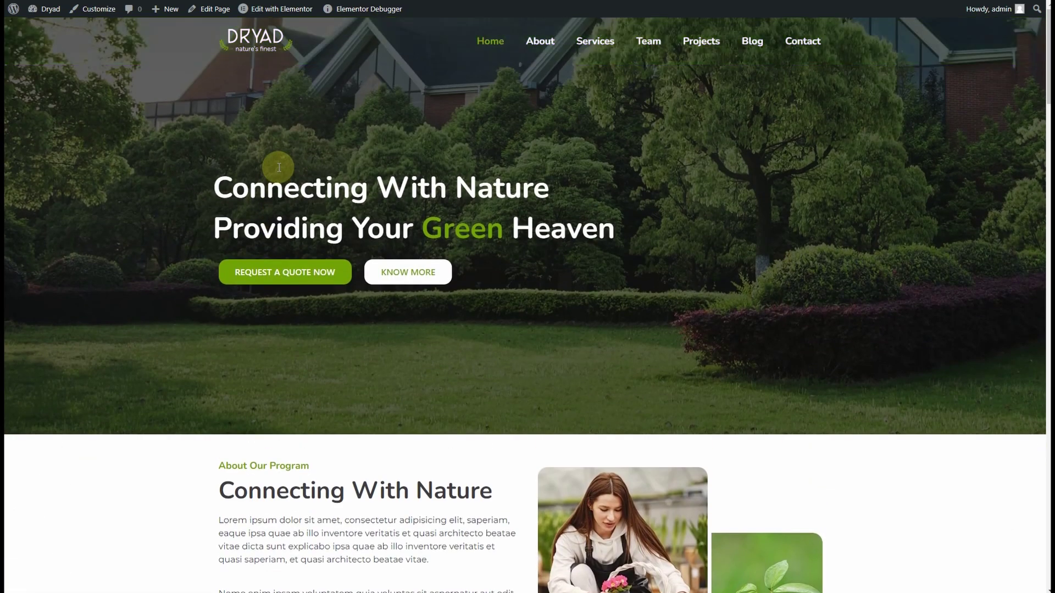
pyautogui.scroll(-6, 283, 171)
pyautogui.scroll(6, 286, 176)
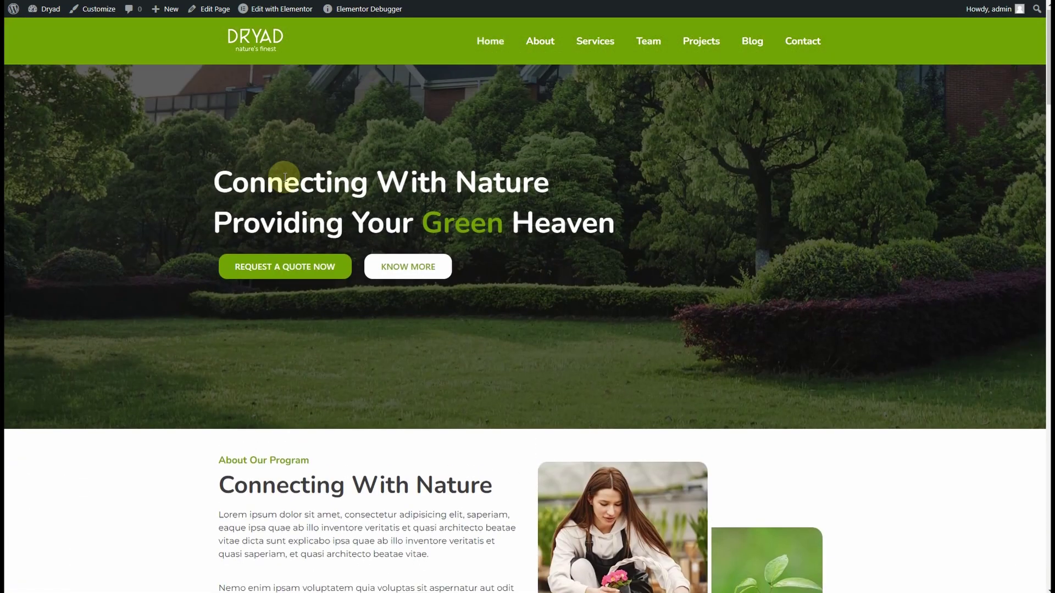